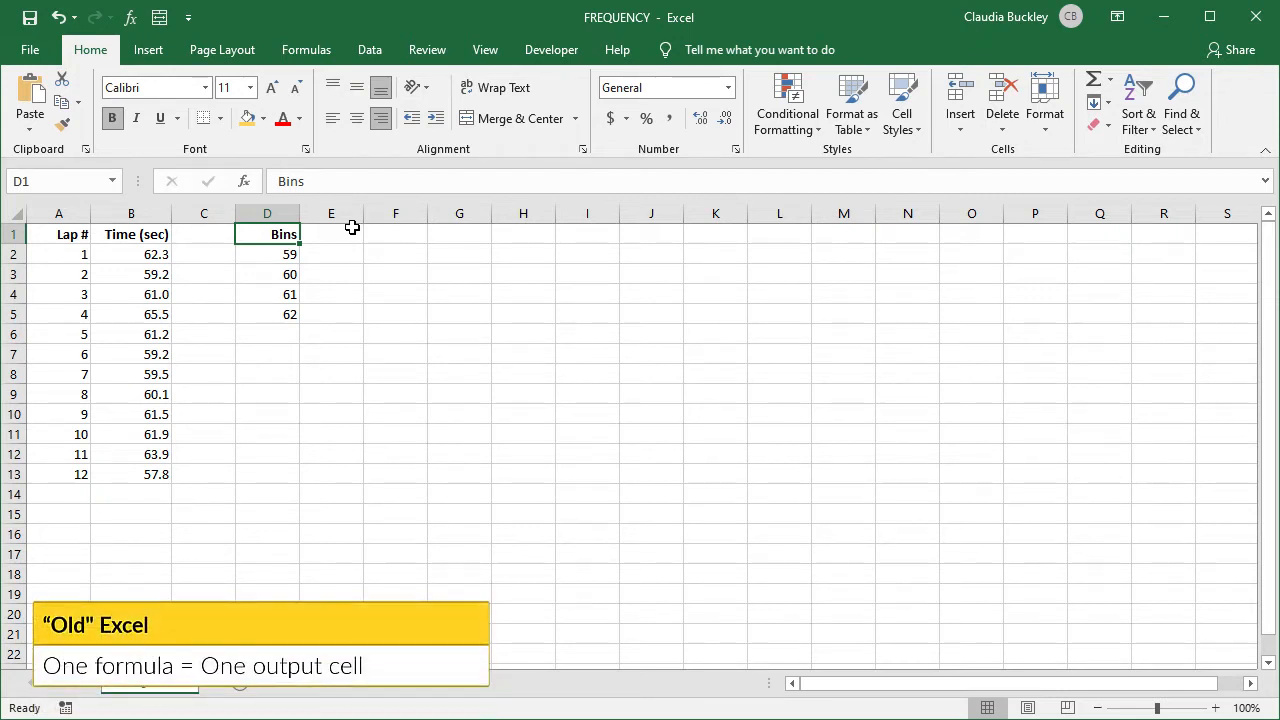
Enter =FREQUENCY(B2:B13,D2:D5) as a legacy array formula across the range E2:E6
{"action": "left_click_drag", "start_coordinate": [331, 254], "coordinate": [331, 334]}
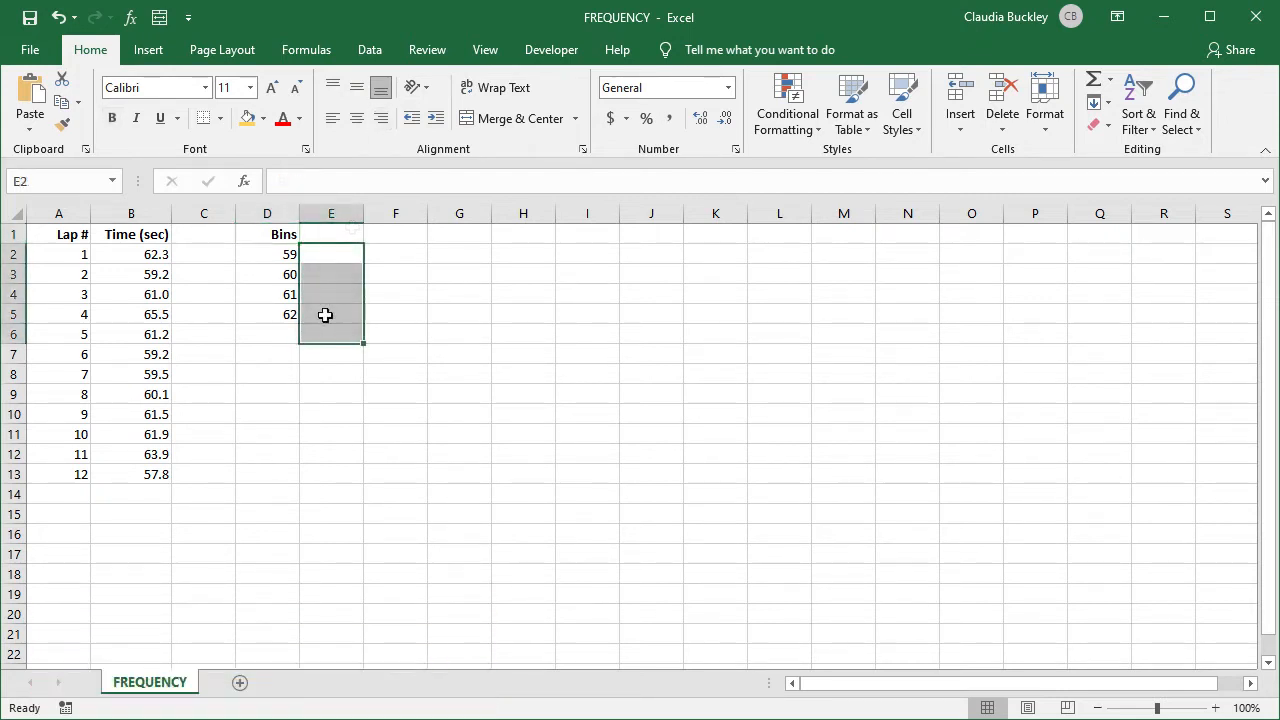
{"action": "type", "text": "=fre"}
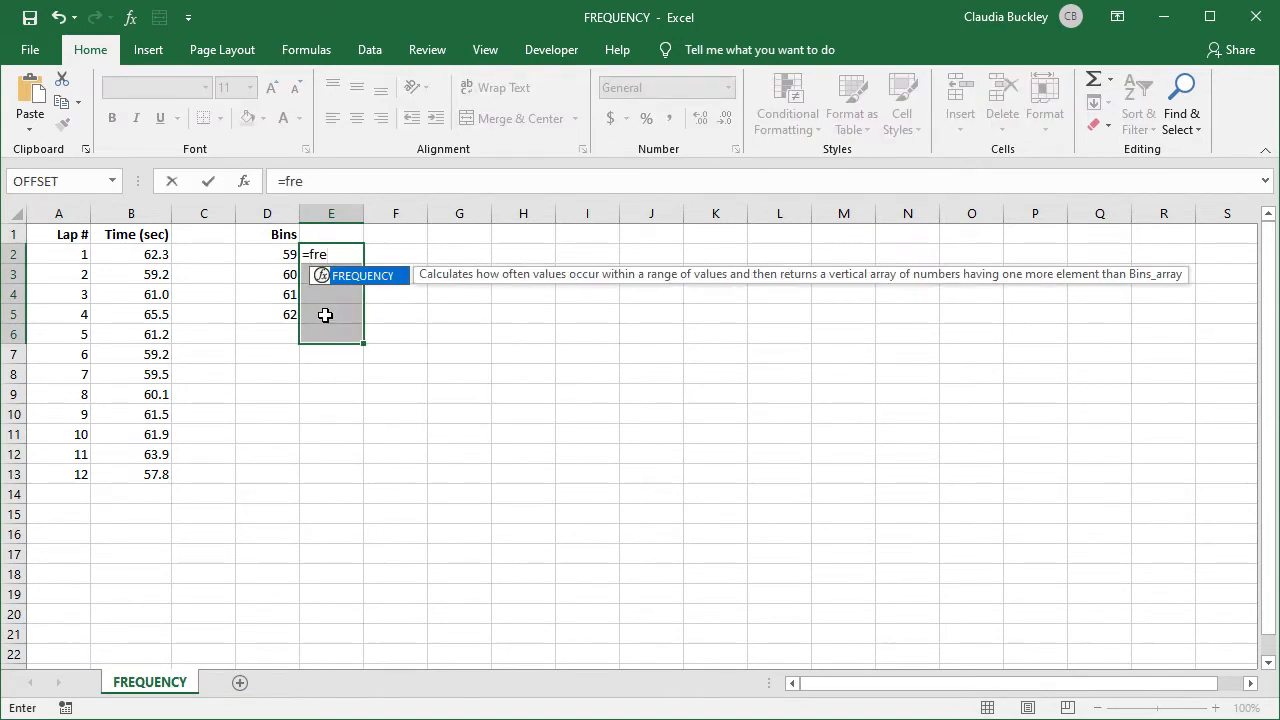
{"action": "key", "text": "Tab"}
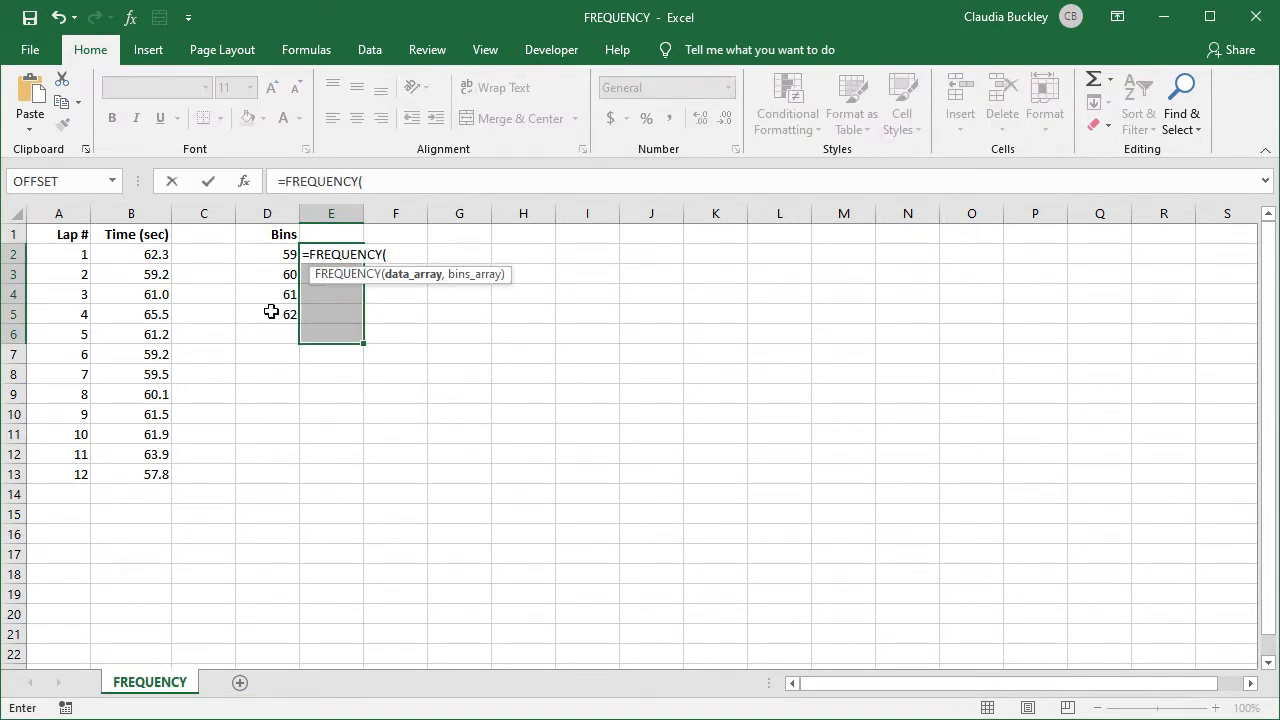
{"action": "left_click_drag", "start_coordinate": [151, 256], "coordinate": [146, 472]}
{"action": "type", "text": ","}
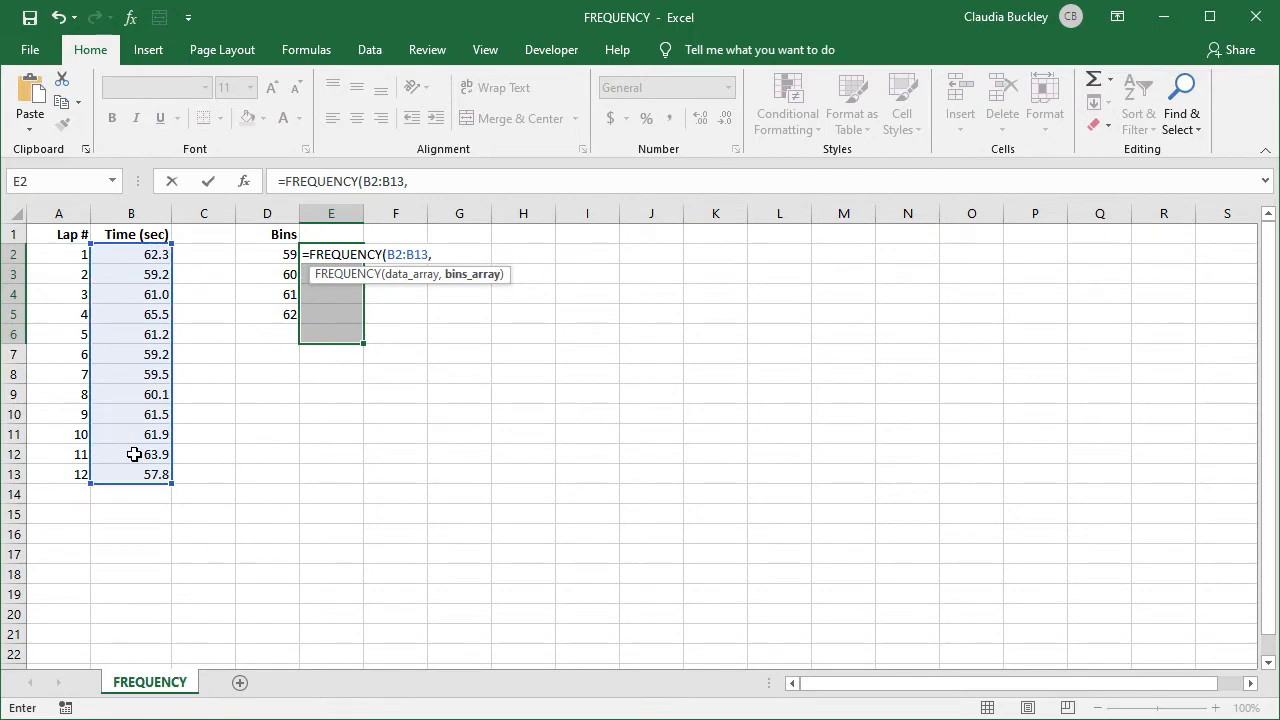
{"action": "left_click_drag", "start_coordinate": [252, 257], "coordinate": [264, 321]}
{"action": "key", "text": "ctrl+shift+Return"}
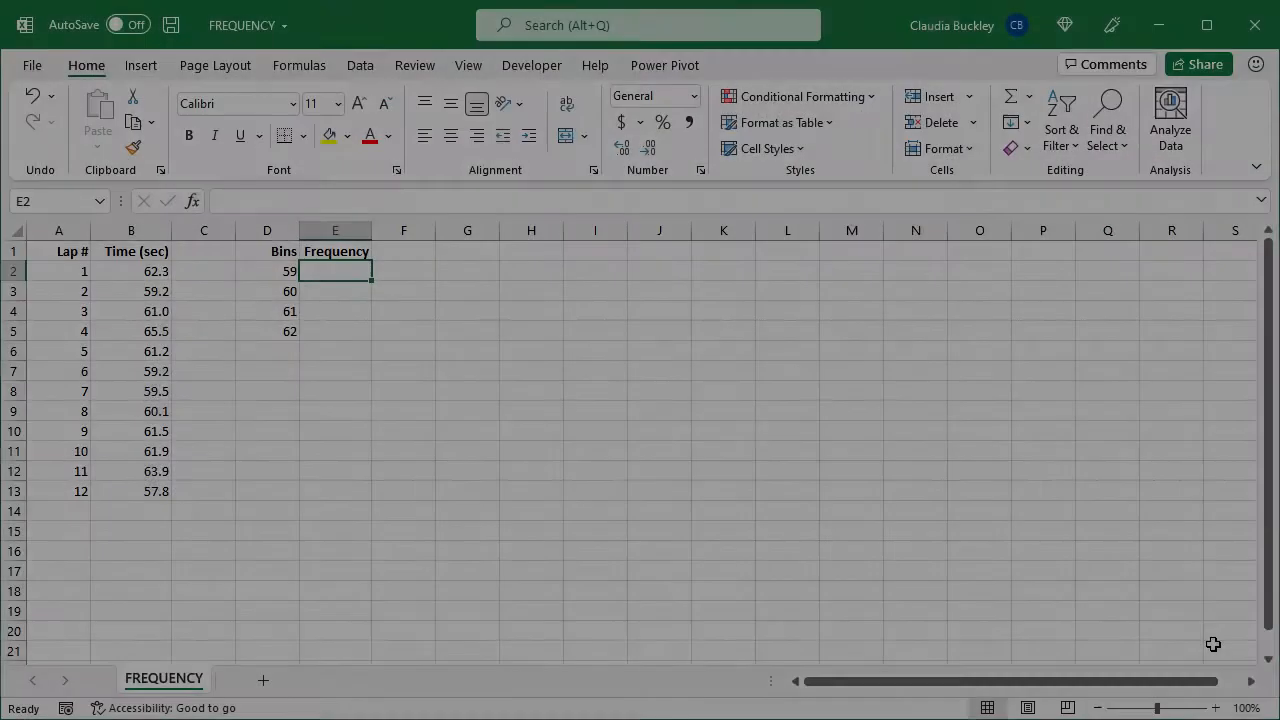
Enter the dynamic array formula =FREQUENCY(B2:B13,D2:D5) in E2 alone and reselect that cell
{"action": "type", "text": "=fre"}
{"action": "key", "text": "Tab"}
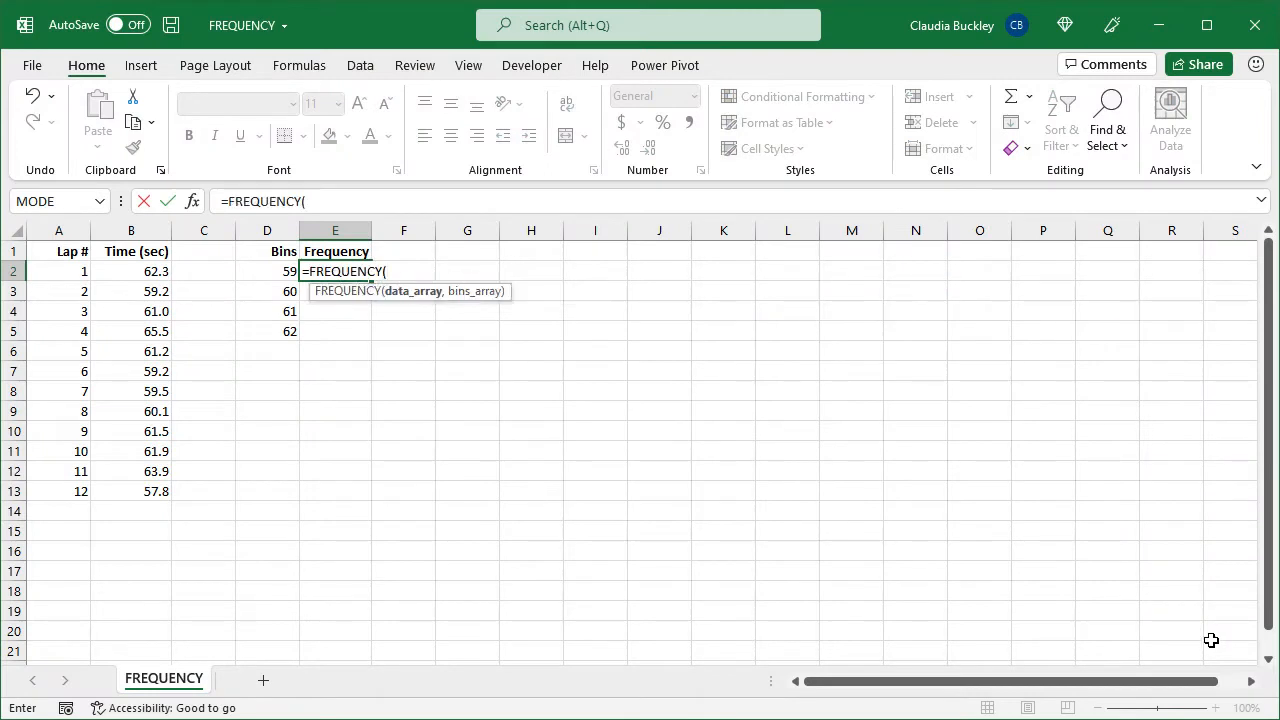
{"action": "left_click_drag", "start_coordinate": [151, 271], "coordinate": [153, 489]}
{"action": "type", "text": ","}
{"action": "left_click_drag", "start_coordinate": [278, 271], "coordinate": [277, 329]}
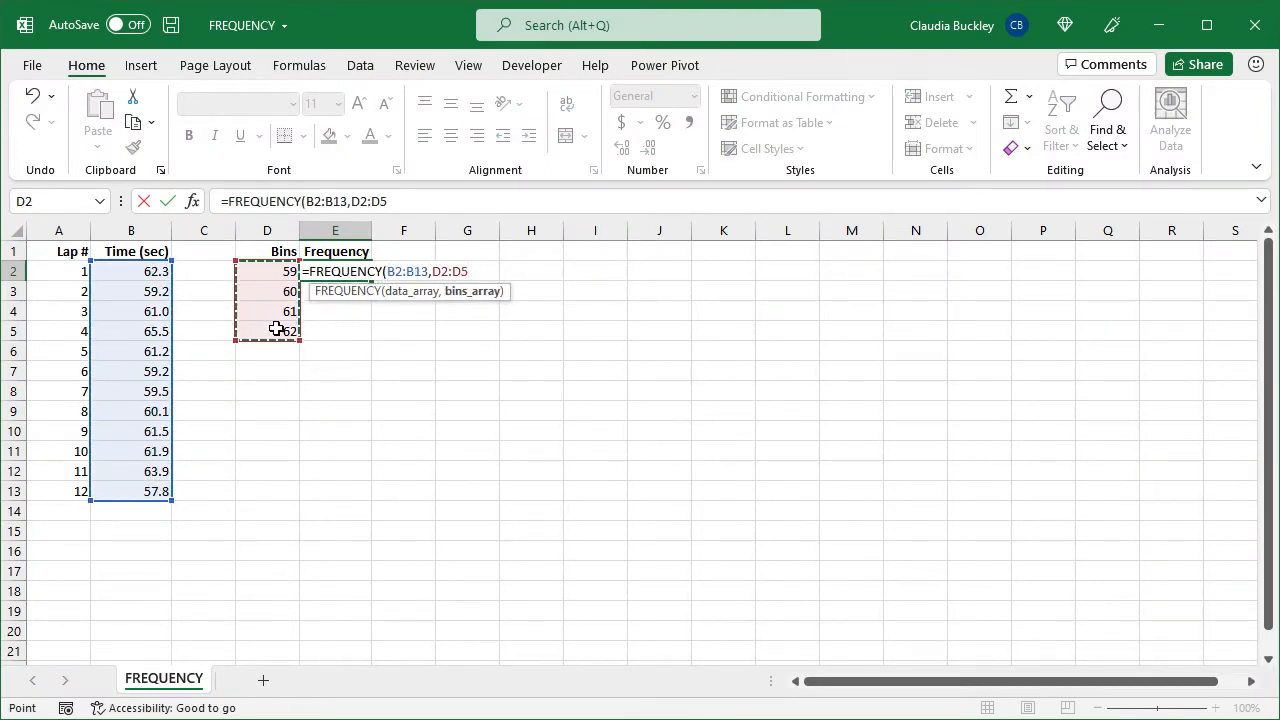
{"action": "type", "text": ")"}
{"action": "key", "text": "Return"}
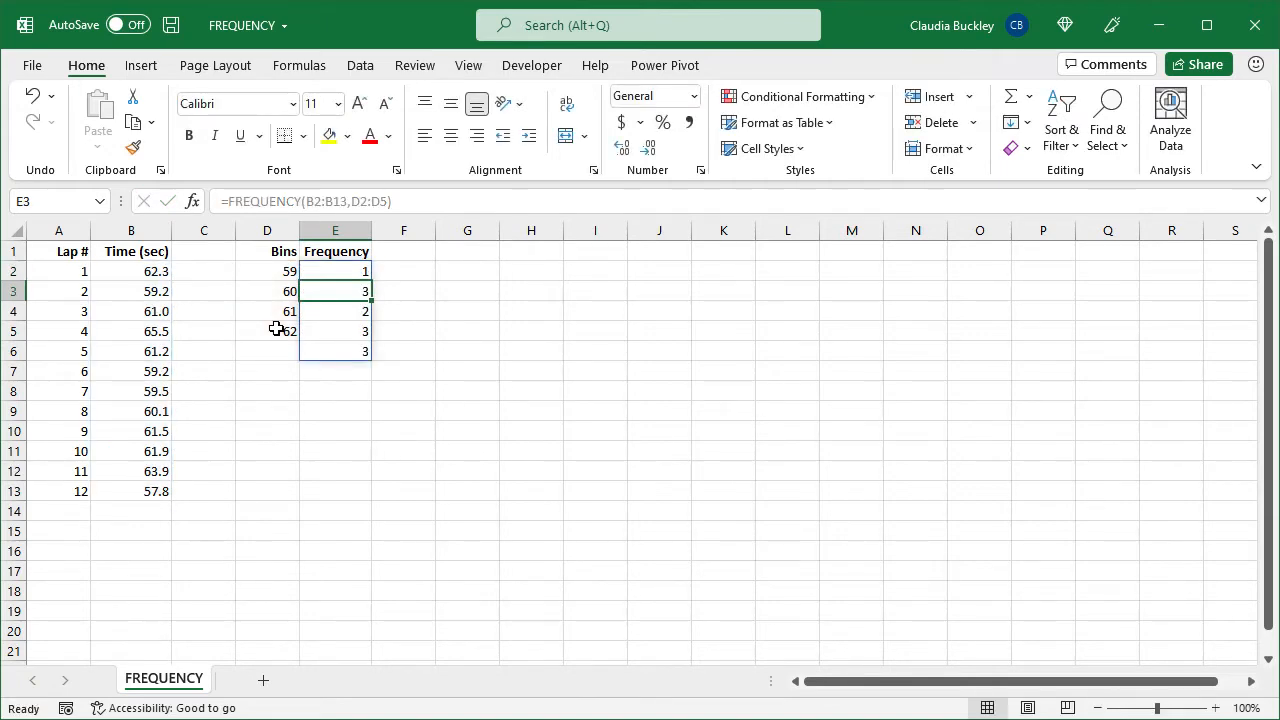
{"action": "key", "text": "Up"}
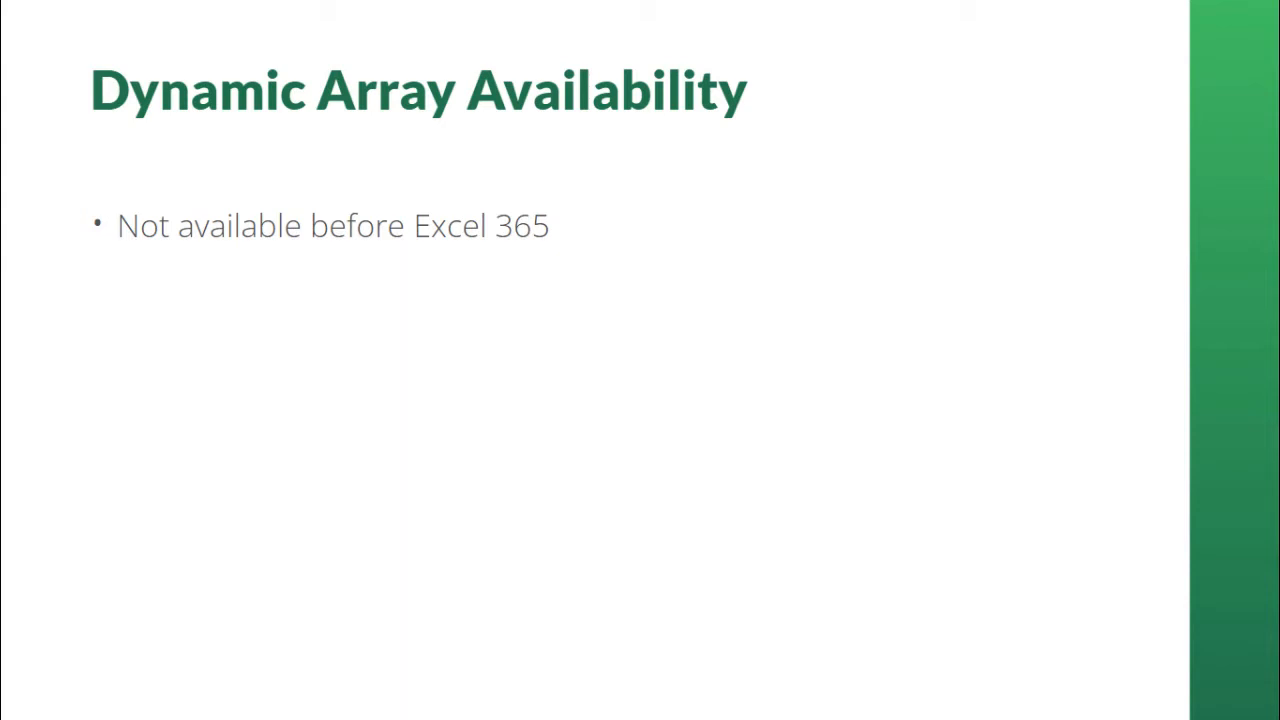
{"action": "key", "text": "Right"}
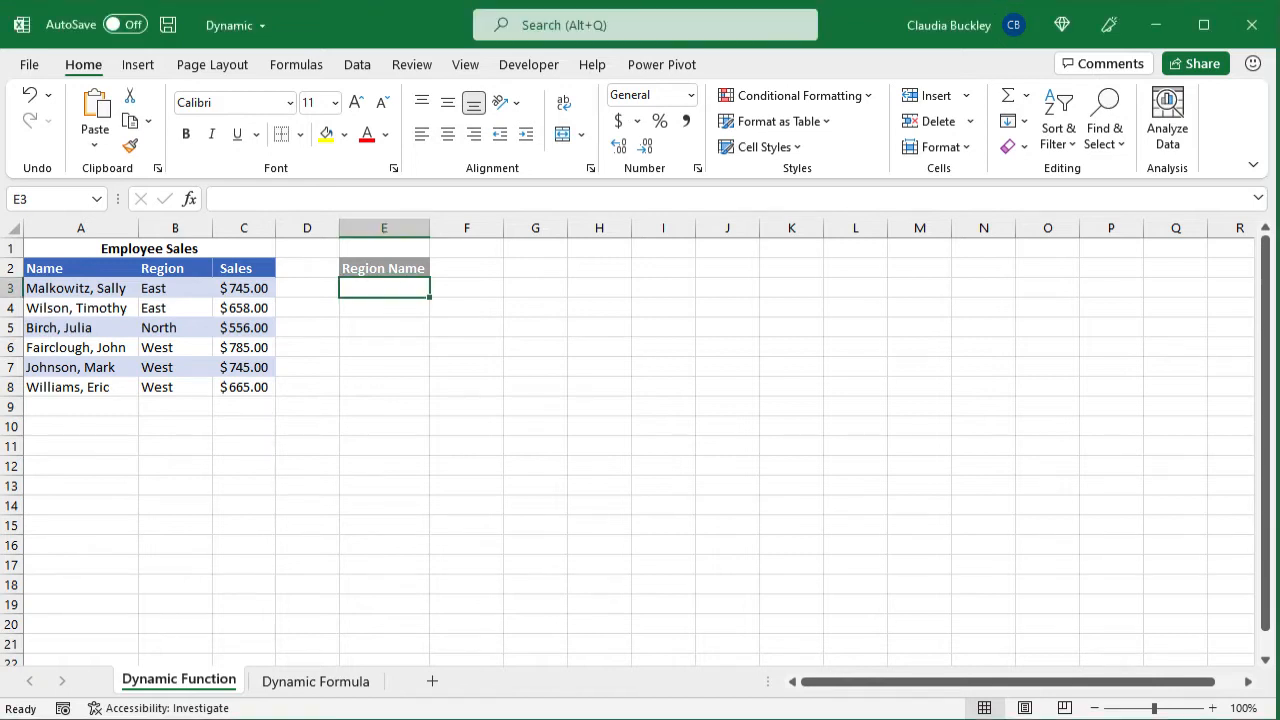
Enter =UNIQUE(B3:B8) in E3 to list the distinct regions under Region Name
{"action": "type", "text": "="}
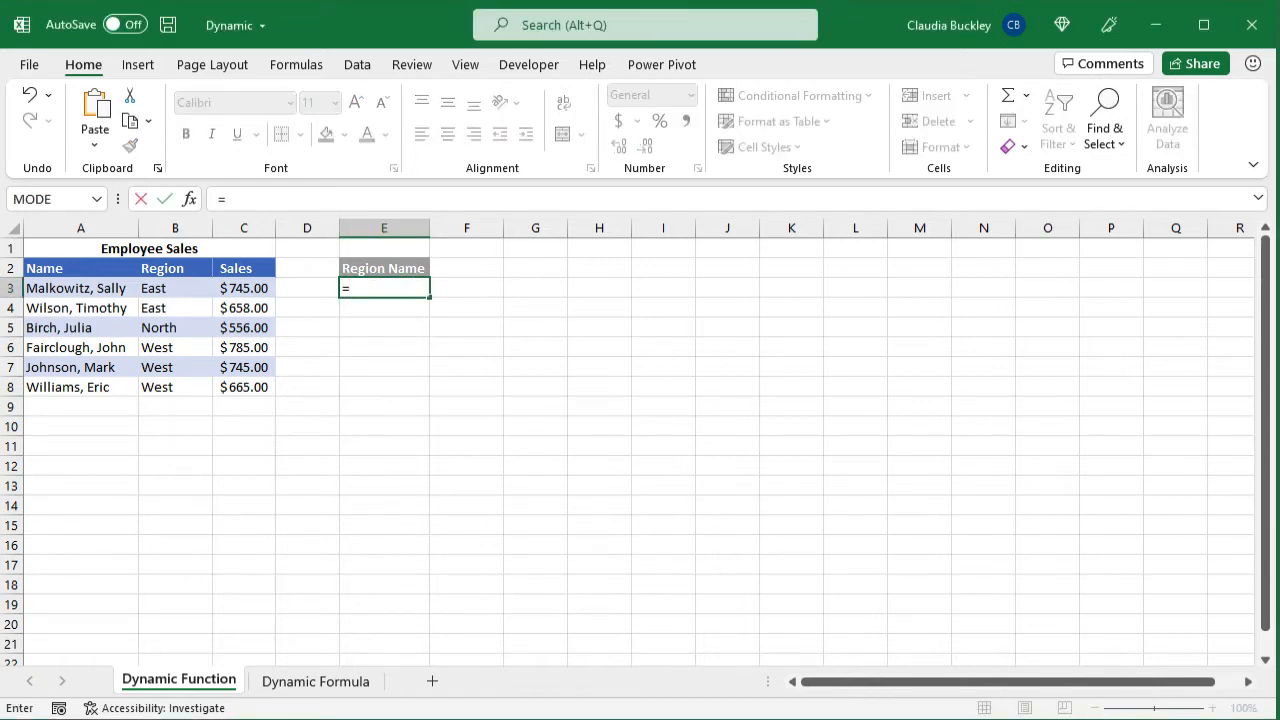
{"action": "type", "text": "uni"}
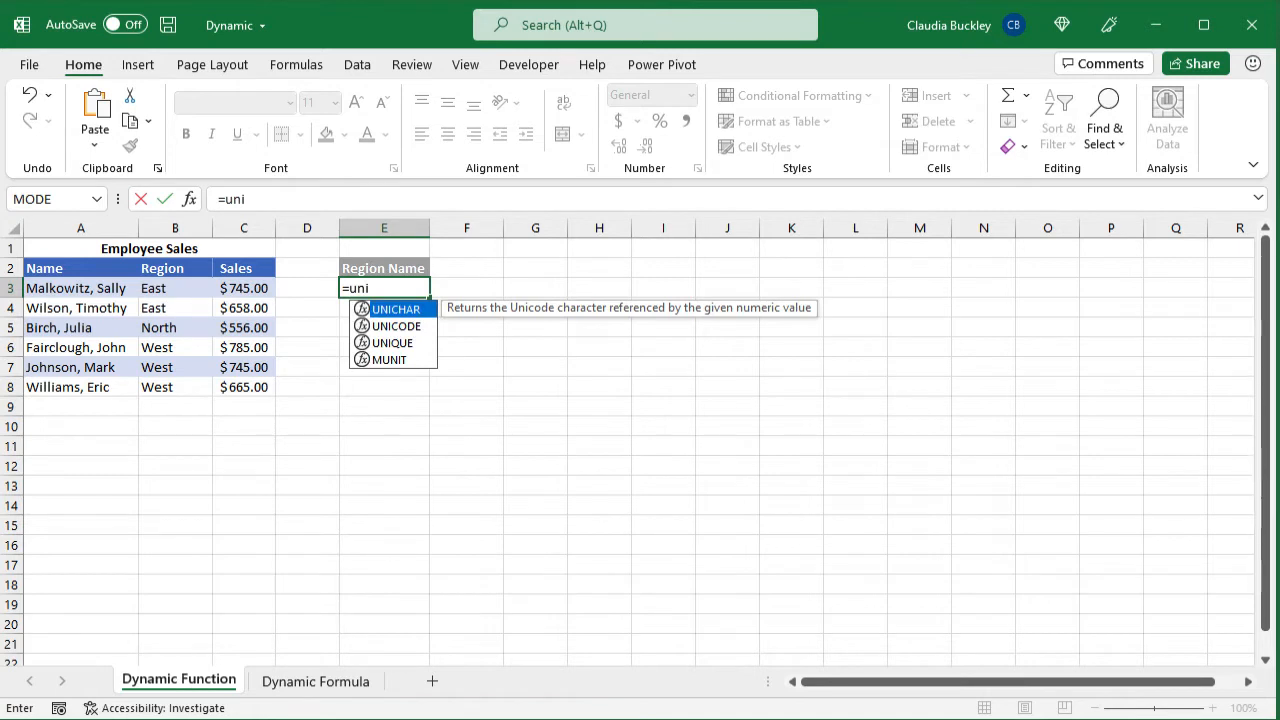
{"action": "type", "text": "que"}
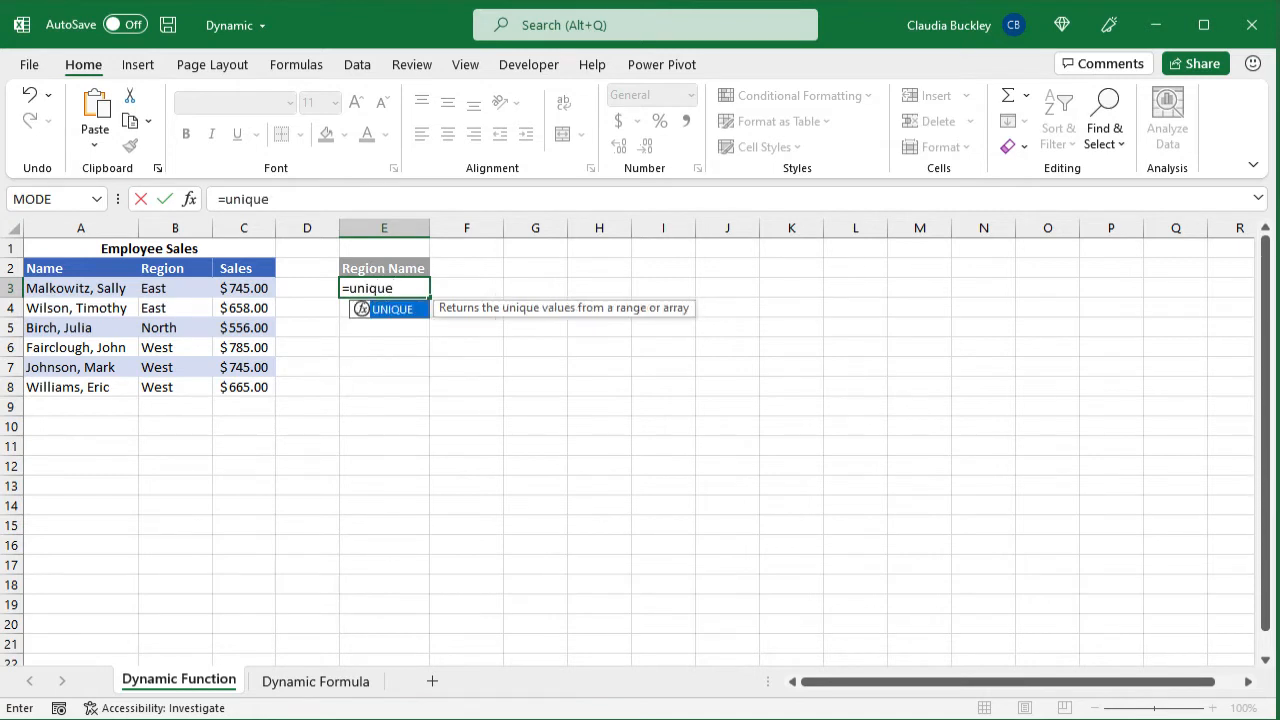
{"action": "key", "text": "Tab"}
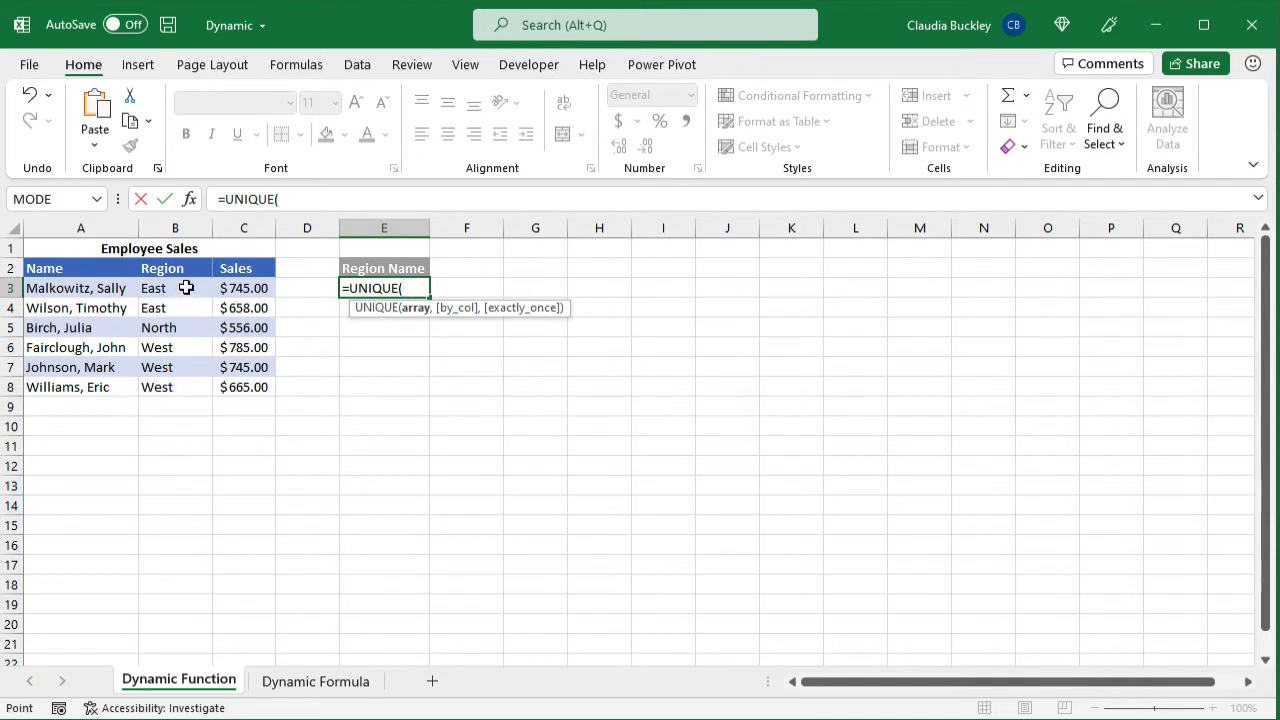
{"action": "left_click_drag", "start_coordinate": [186, 288], "coordinate": [193, 385]}
{"action": "type", "text": ")"}
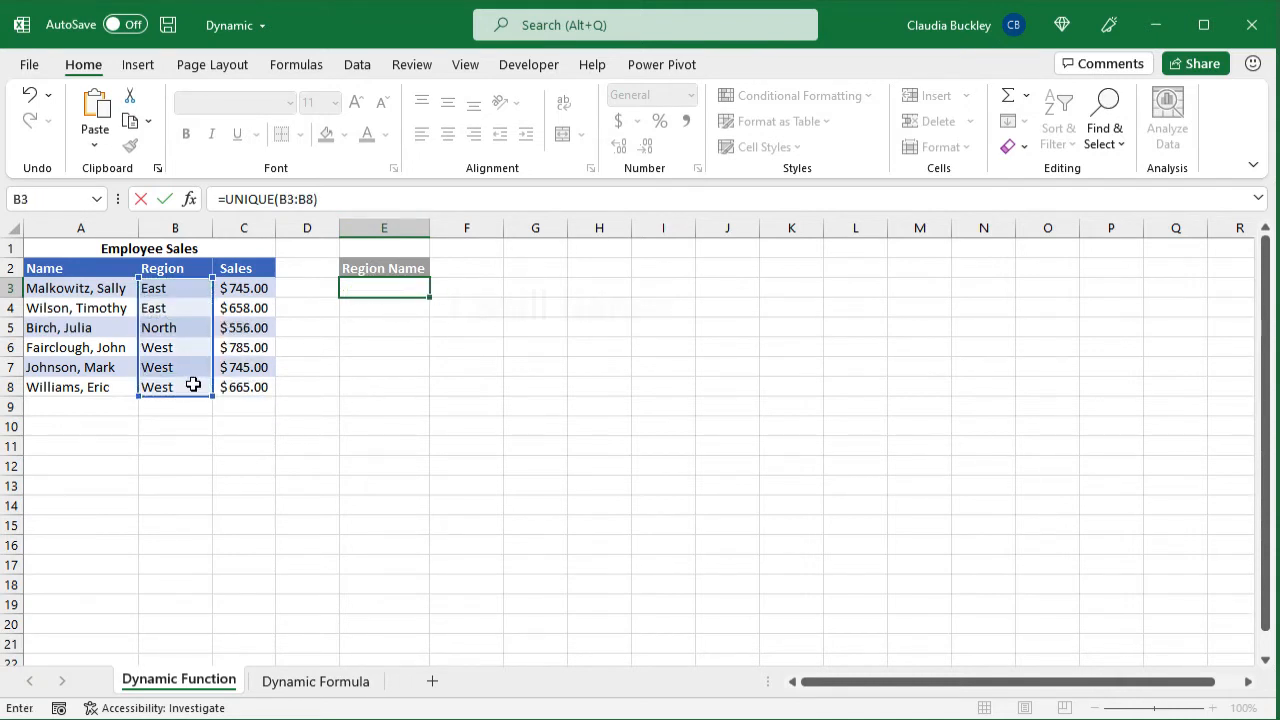
{"action": "key", "text": "Return"}
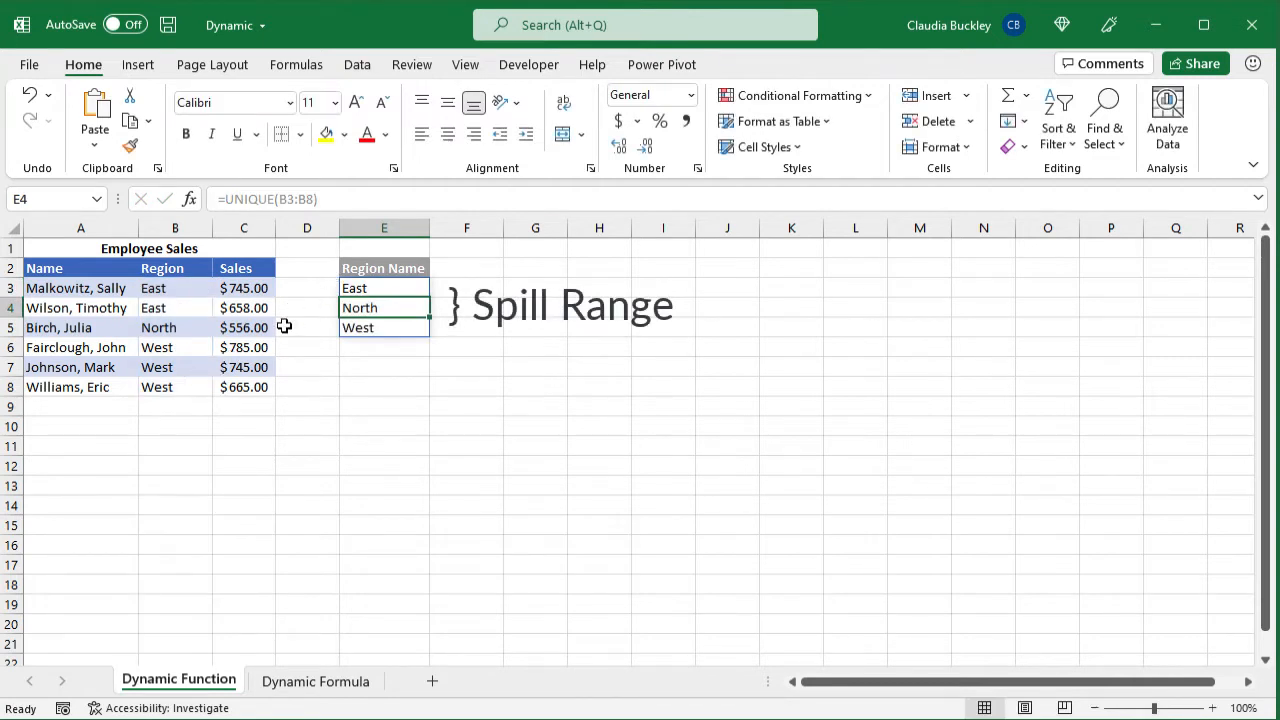
Change the region in B7 to South and check the formula in the spilled cells from E3 down
{"action": "left_click", "coordinate": [177, 369]}
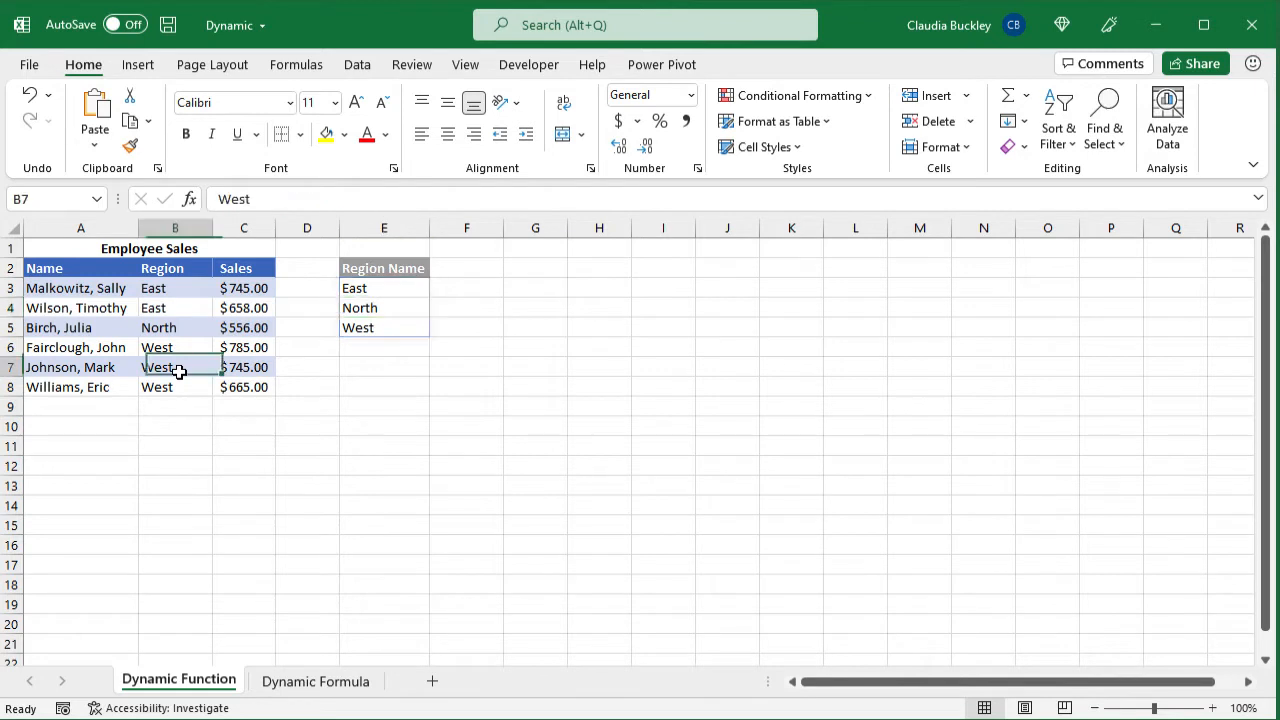
{"action": "type", "text": "South"}
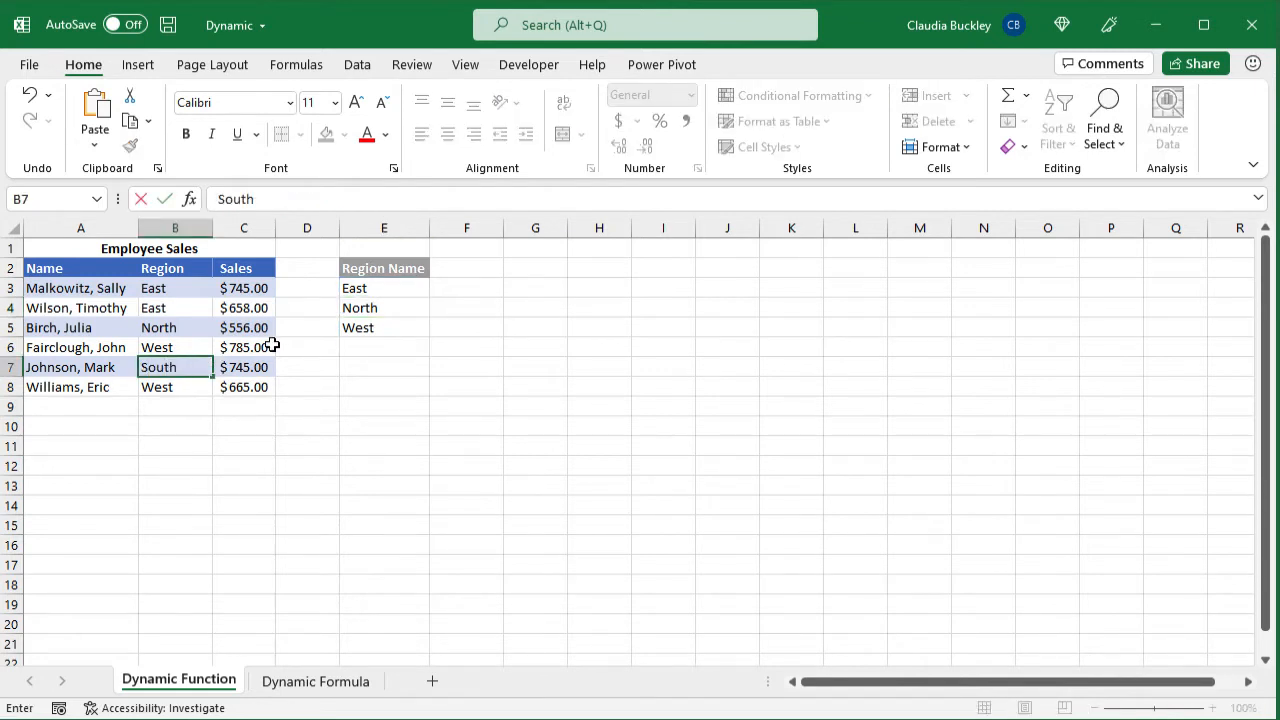
{"action": "key", "text": "Return"}
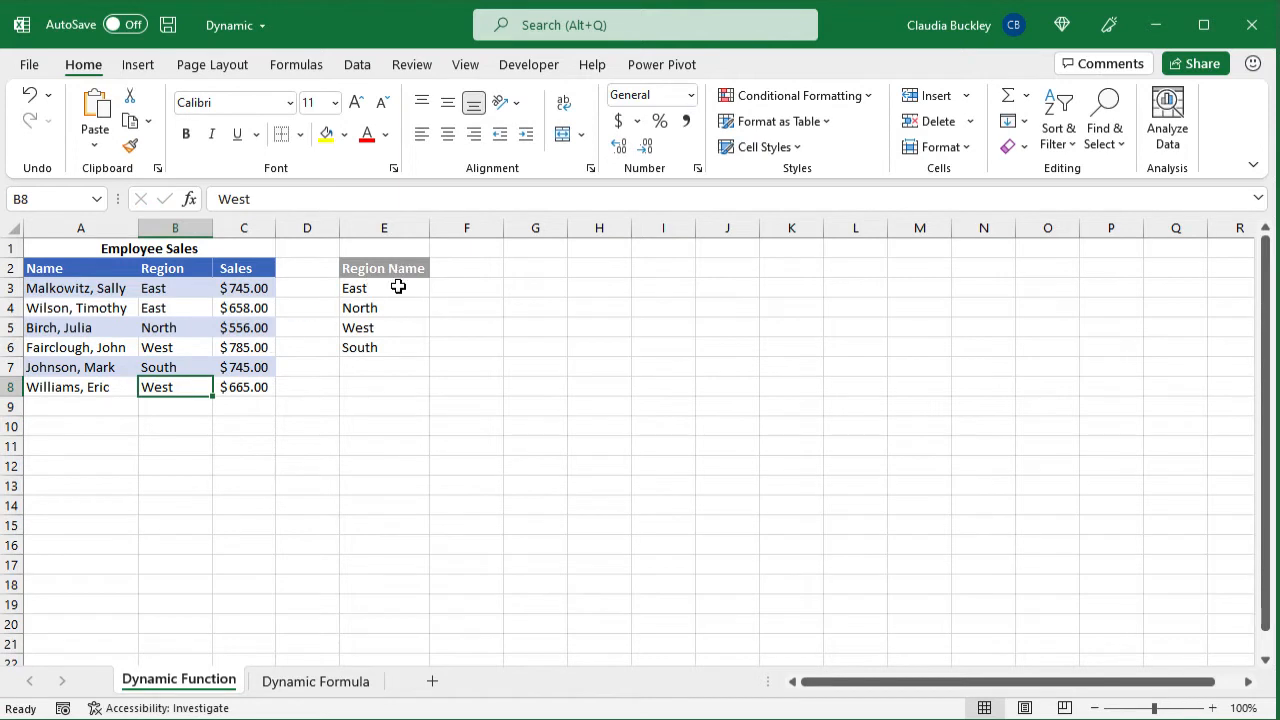
{"action": "left_click", "coordinate": [398, 287]}
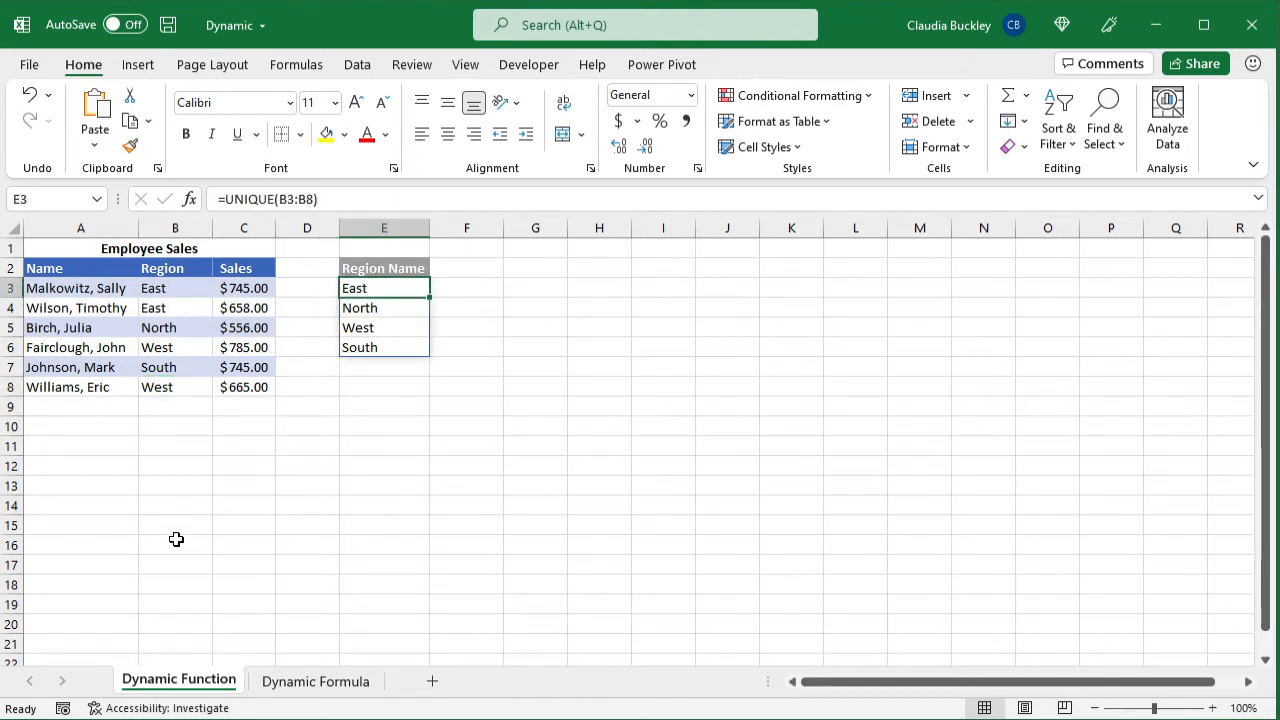
{"action": "key", "text": "Down"}
{"action": "key", "text": "Down"}
{"action": "key", "text": "Down"}
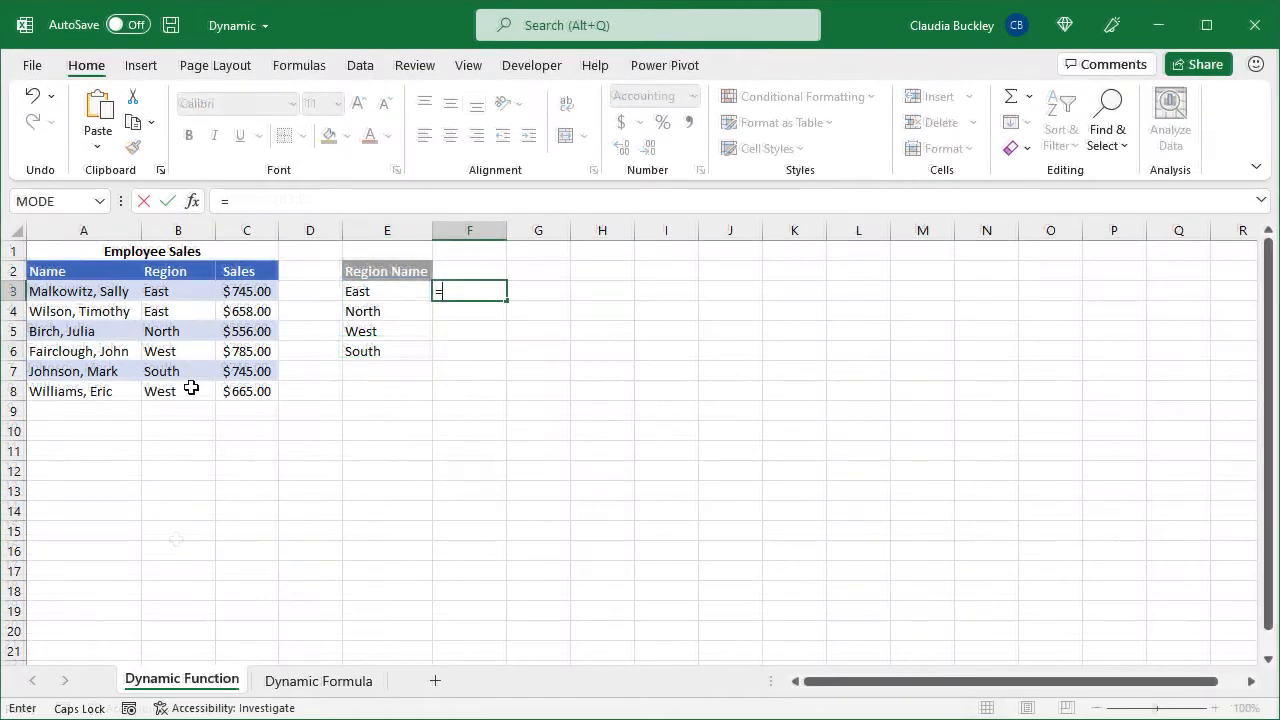
Reference the entire region spill range by entering =E3# in F3, and clear F3 again
{"action": "key", "text": "Left"}
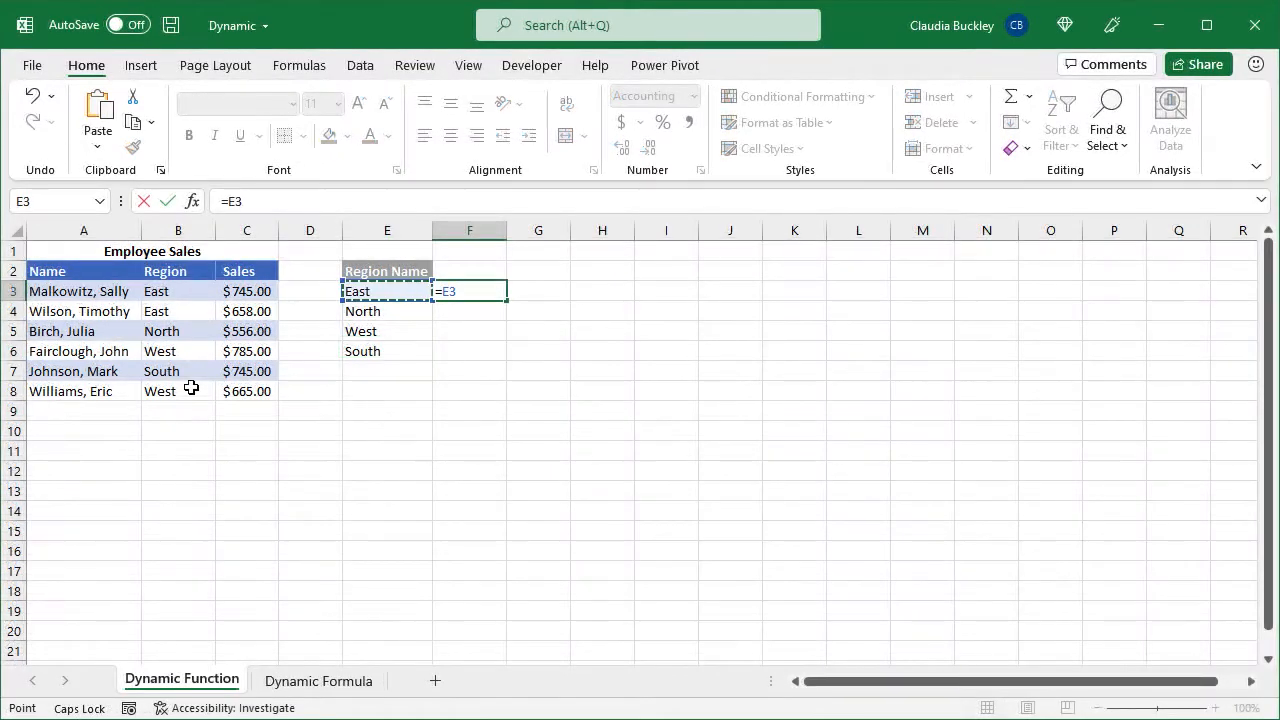
{"action": "type", "text": "#"}
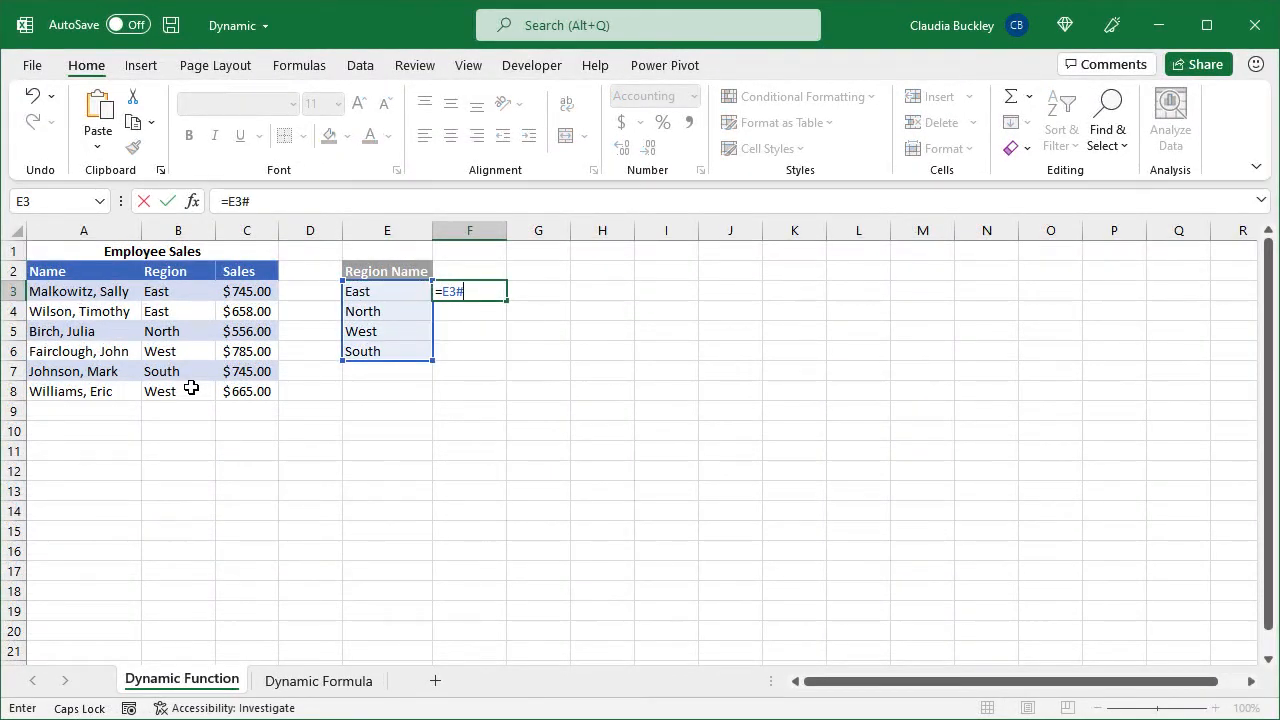
{"action": "key", "text": "Return"}
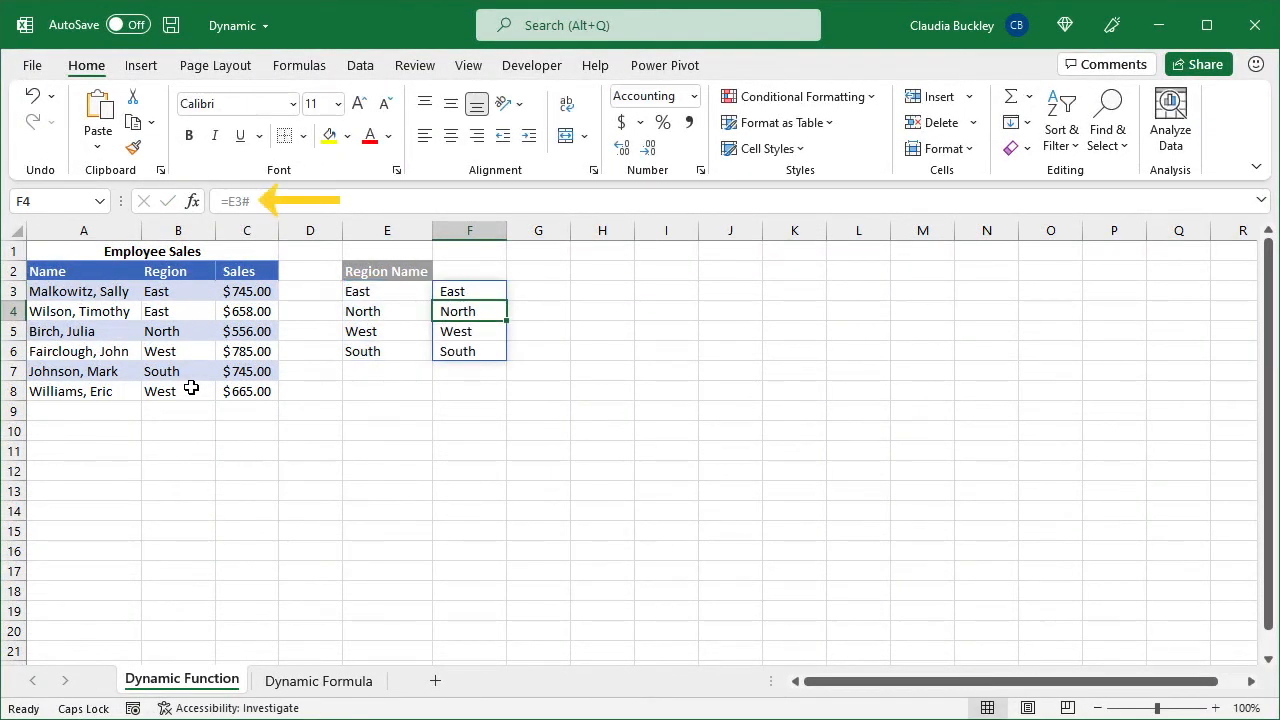
{"action": "key", "text": "Up"}
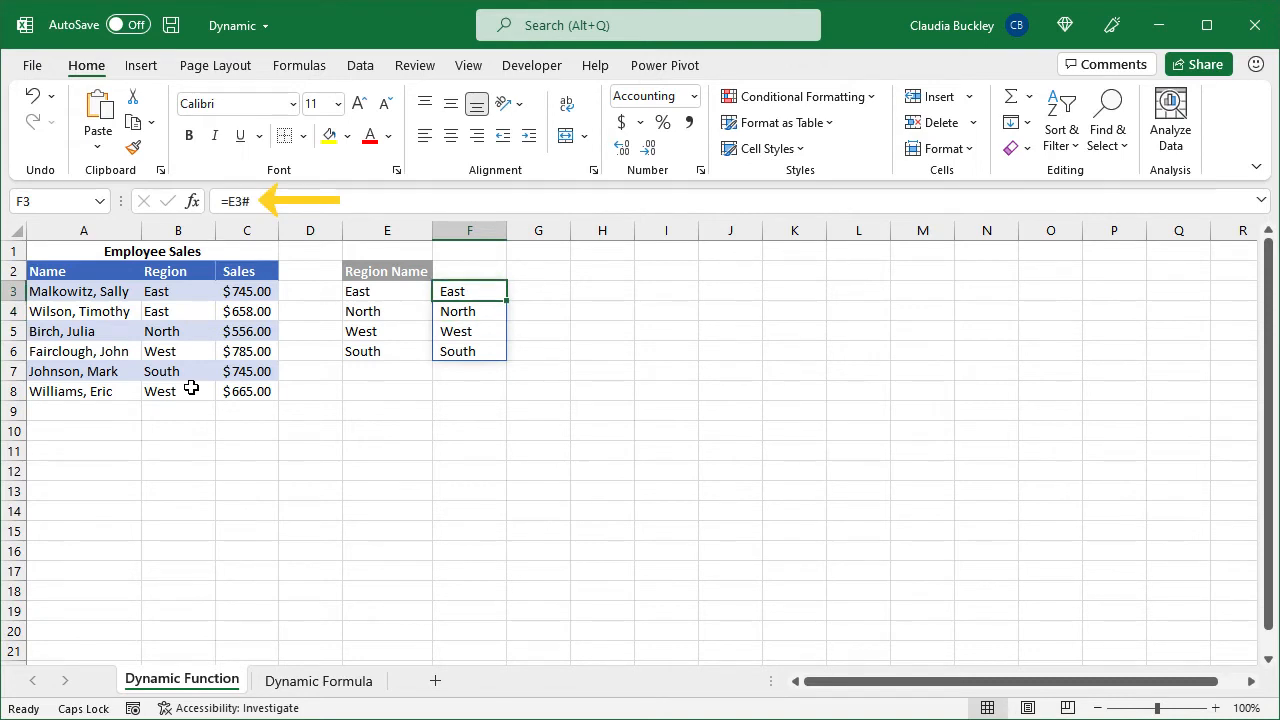
{"action": "key", "text": "Delete"}
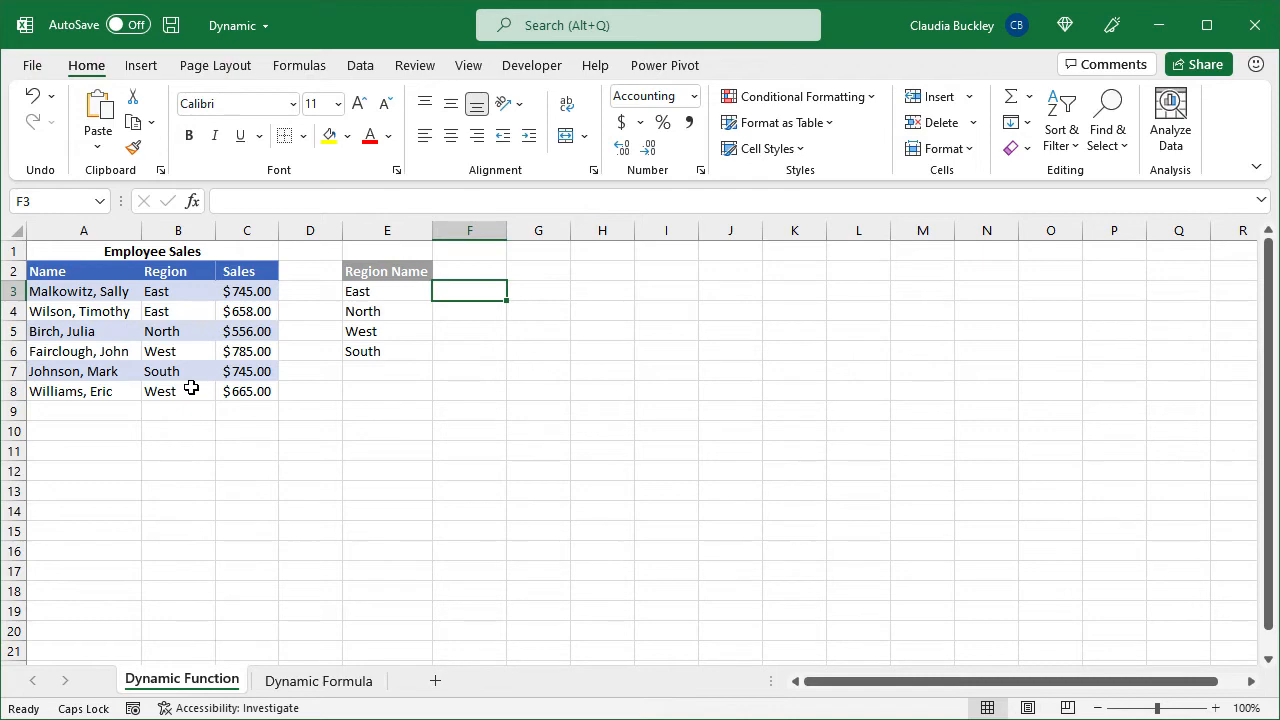
{"action": "left_click", "coordinate": [371, 295]}
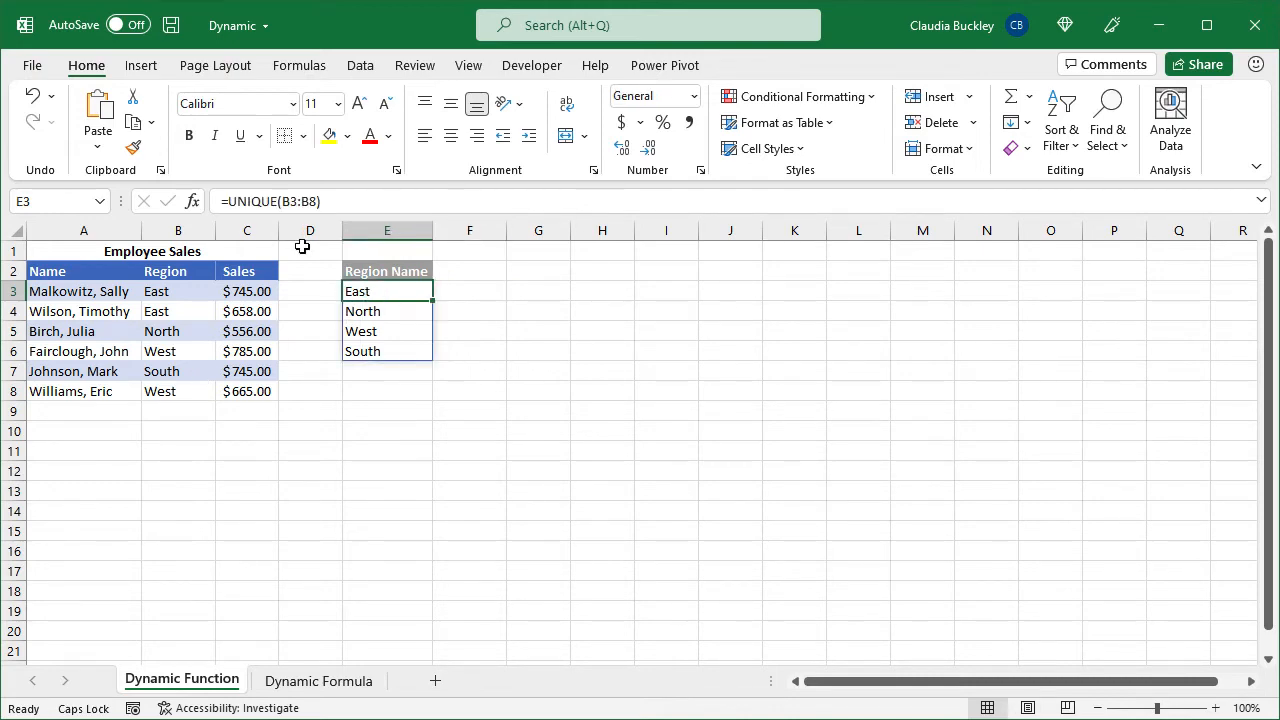
{"action": "left_click", "coordinate": [232, 201]}
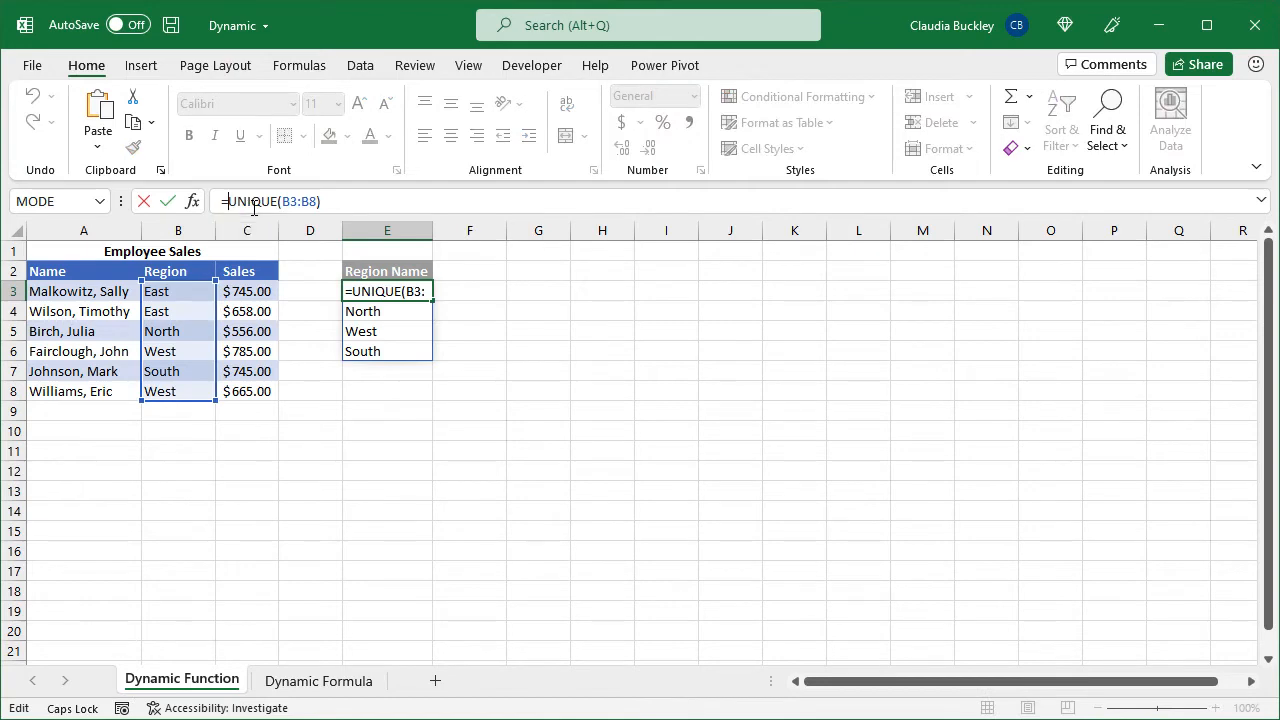
{"action": "type", "text": "@"}
{"action": "key", "text": "Return"}
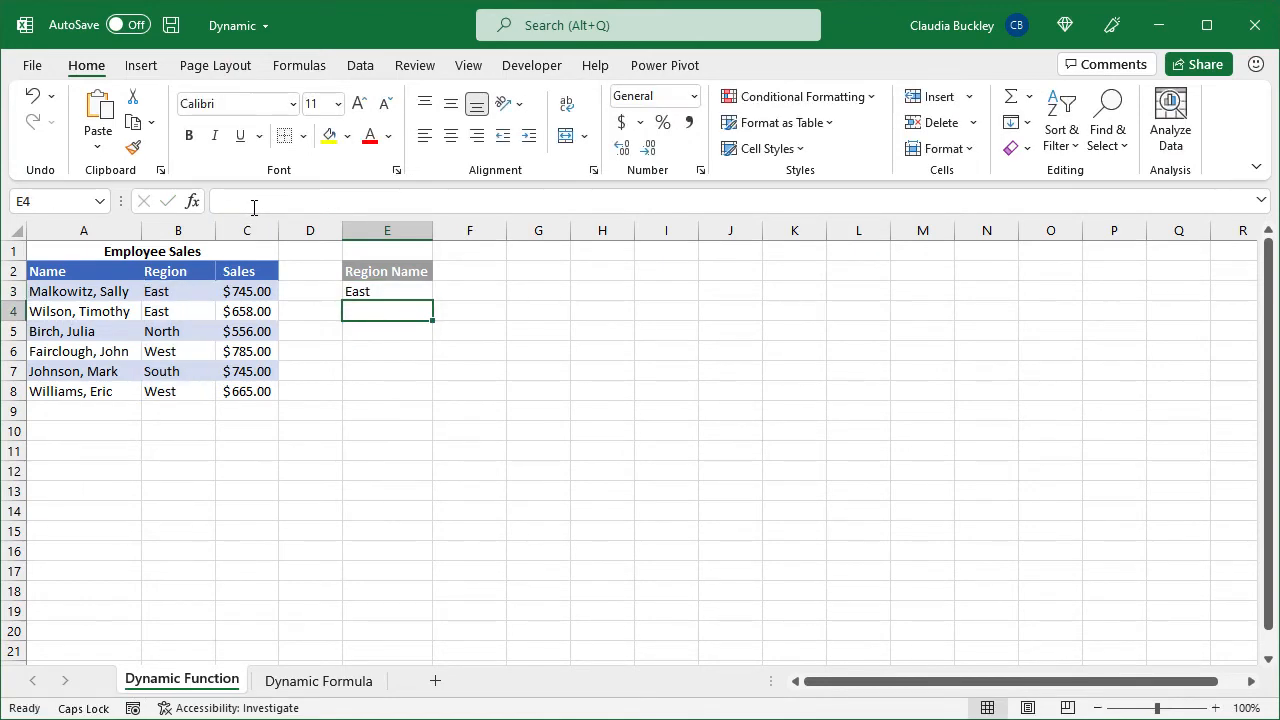
Remove the @ operator from the E3 formula, restoring it to =UNIQUE(B3:B8)
{"action": "key", "text": "Up"}
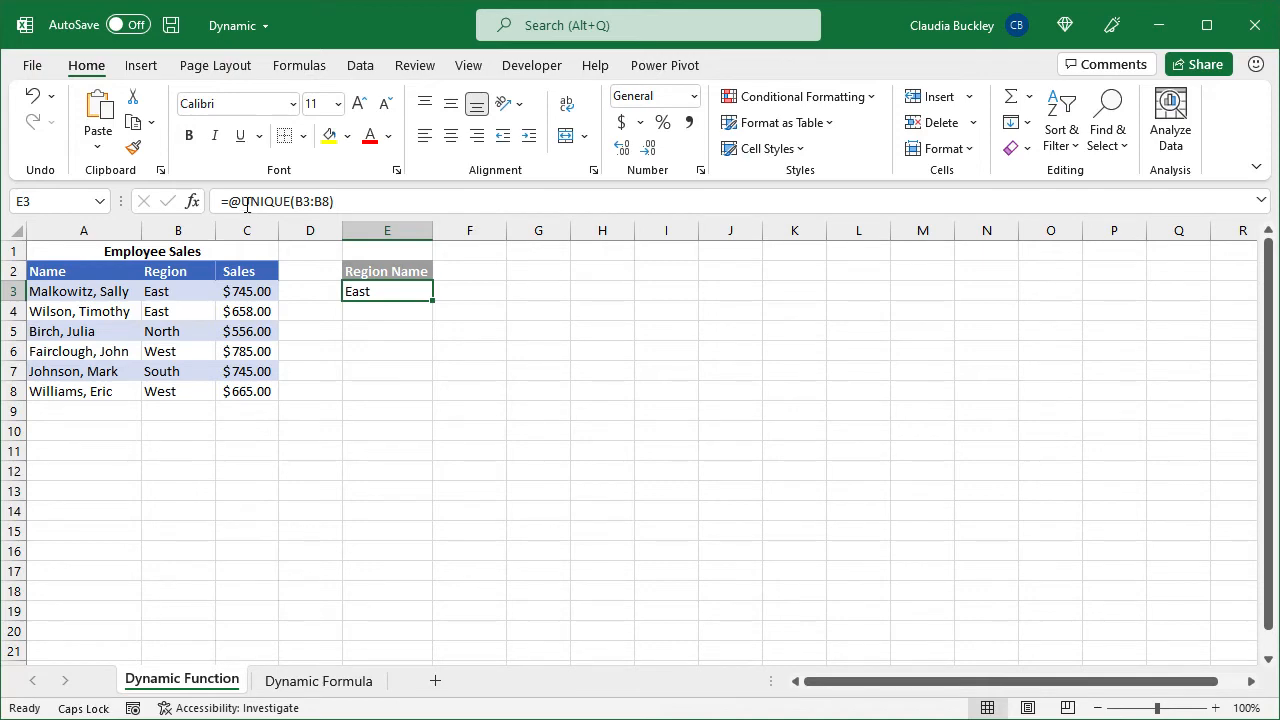
{"action": "left_click", "coordinate": [246, 202]}
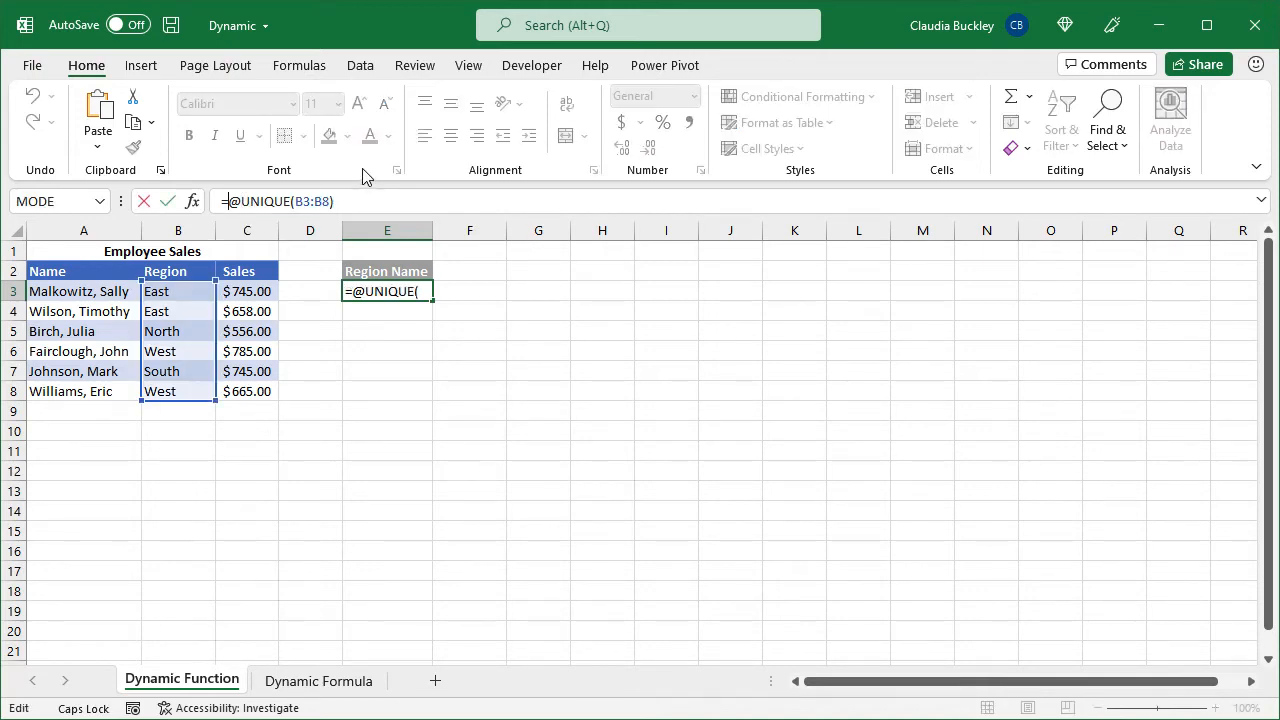
{"action": "key", "text": "BackSpace"}
{"action": "key", "text": "Return"}
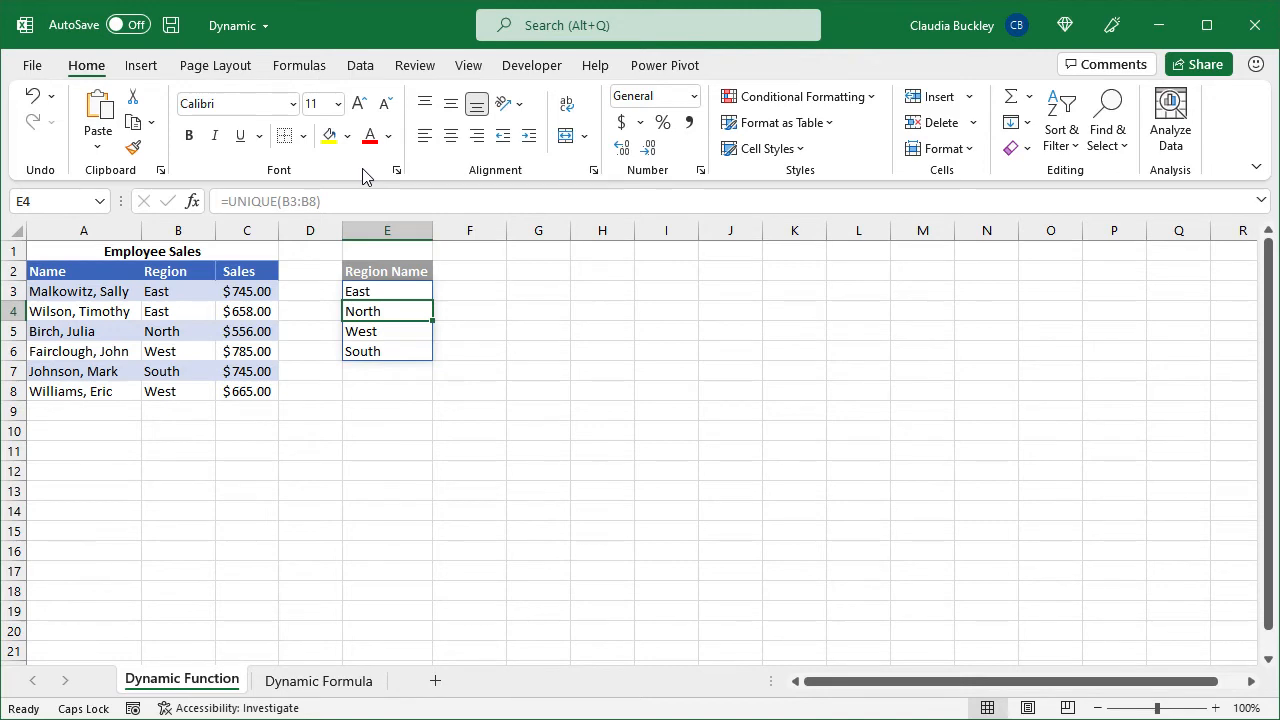
On the Dynamic Formula sheet, calculate the tax in B2 with =A2*15% and fill the formula down to B6
{"action": "left_click", "coordinate": [330, 686]}
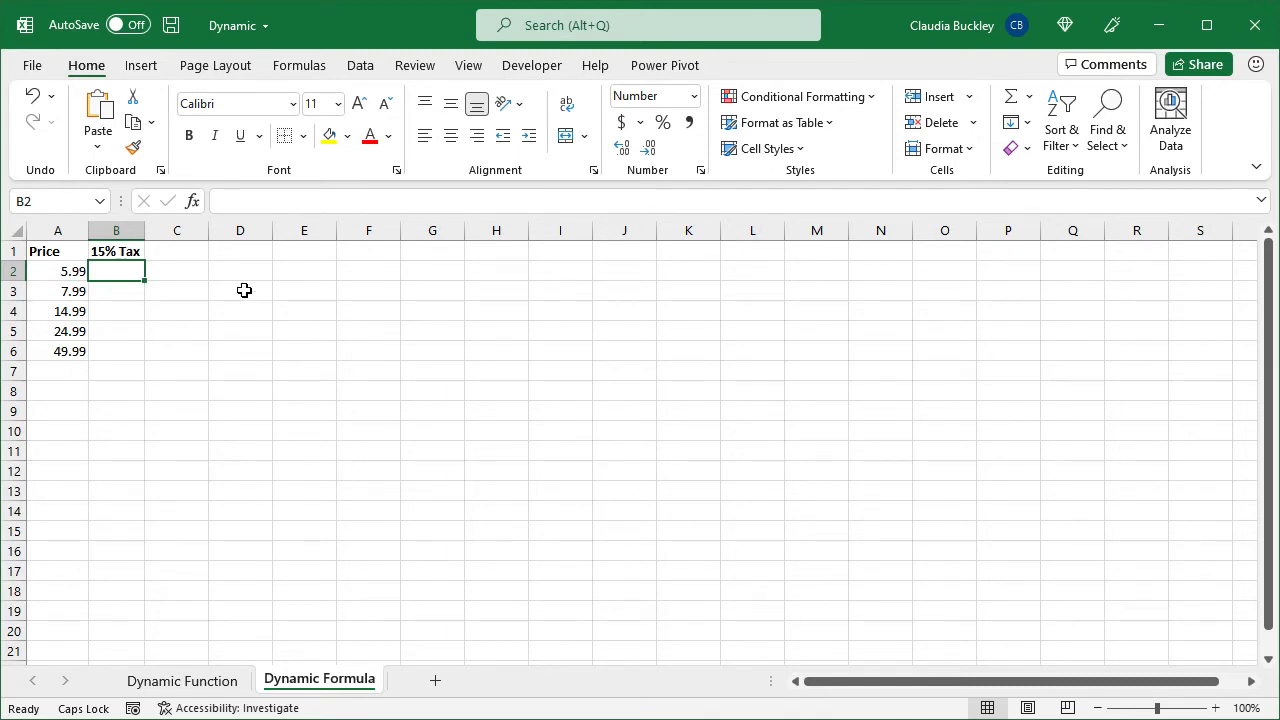
{"action": "type", "text": "="}
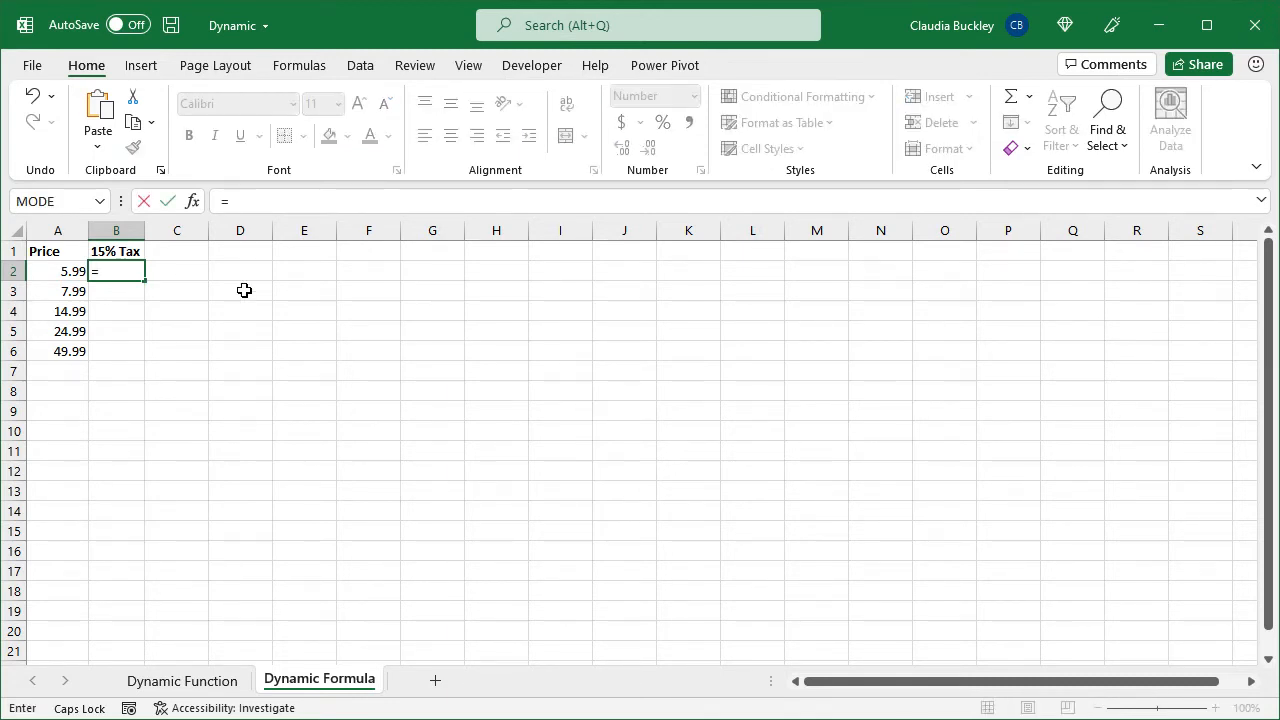
{"action": "key", "text": "Left"}
{"action": "type", "text": "*"}
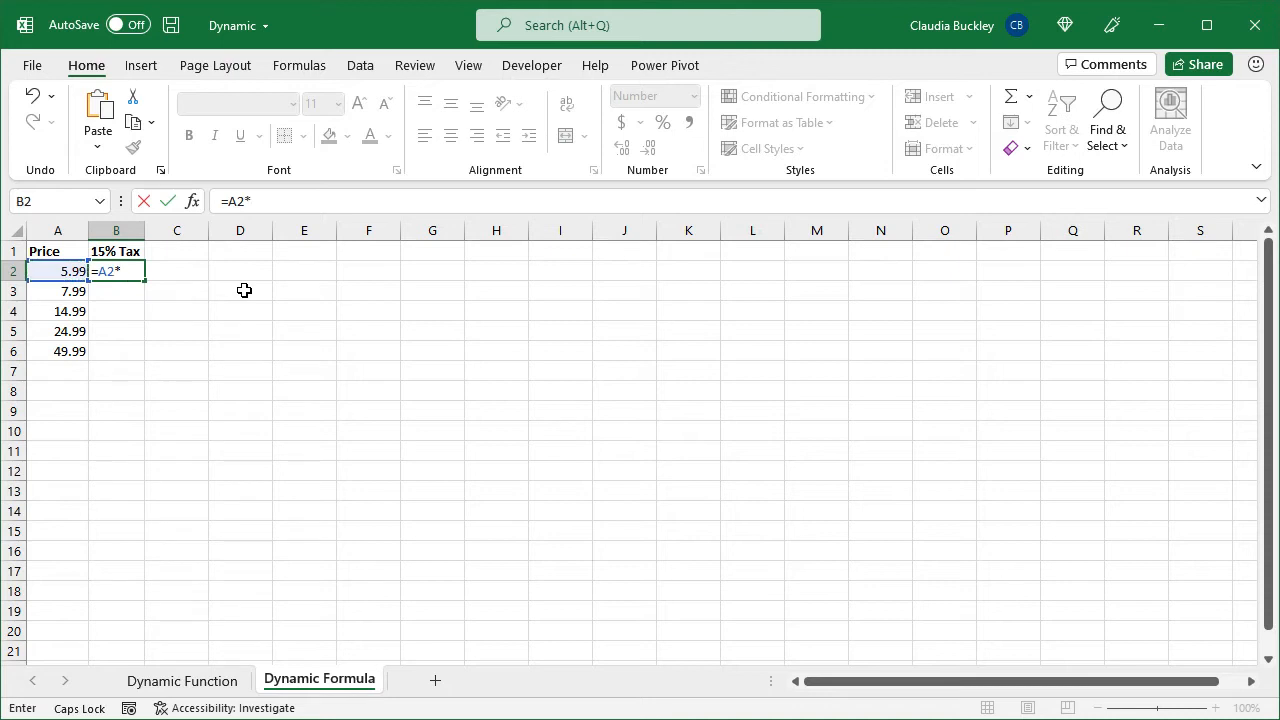
{"action": "type", "text": "15%"}
{"action": "key", "text": "Return"}
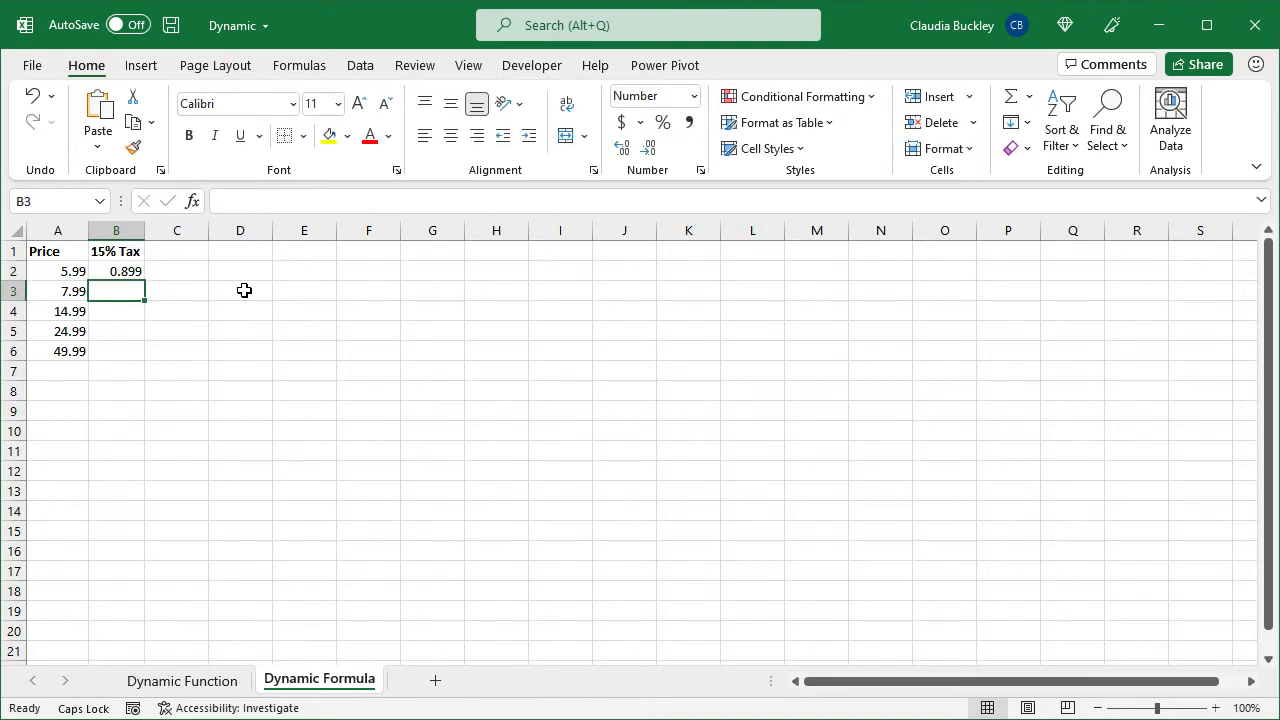
{"action": "left_click", "coordinate": [118, 270]}
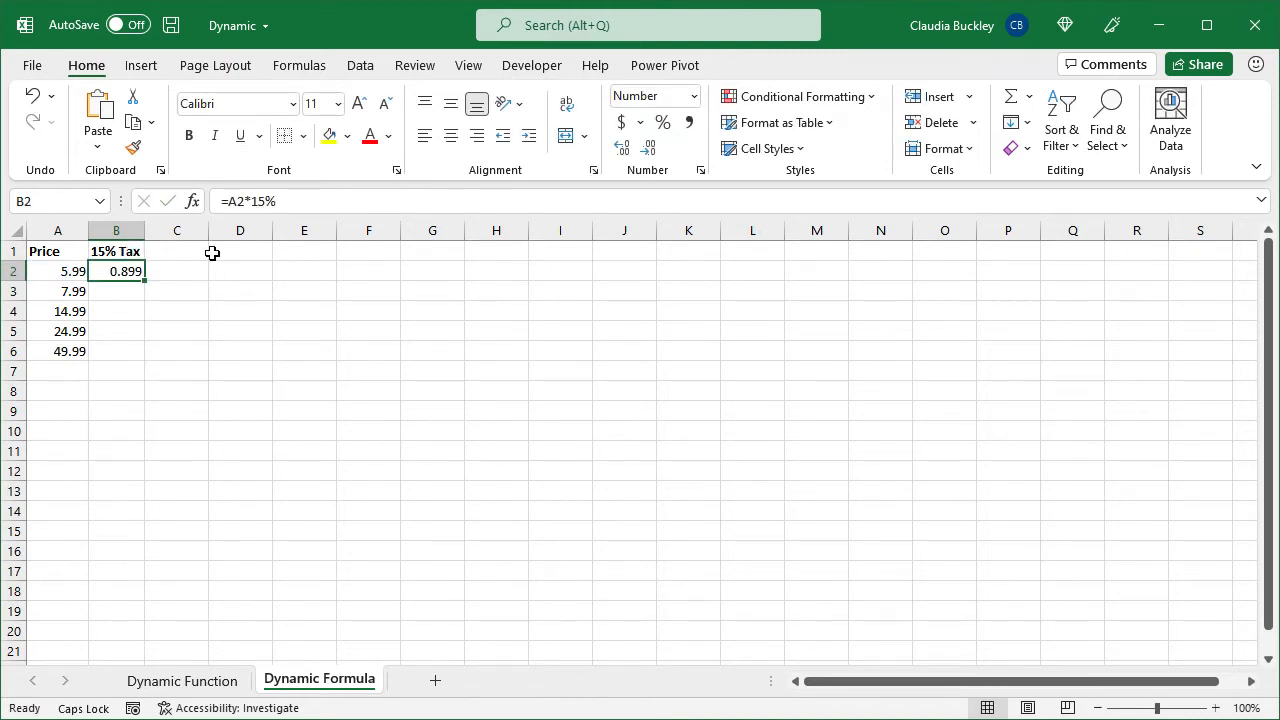
{"action": "left_click_drag", "start_coordinate": [147, 284], "coordinate": [140, 360]}
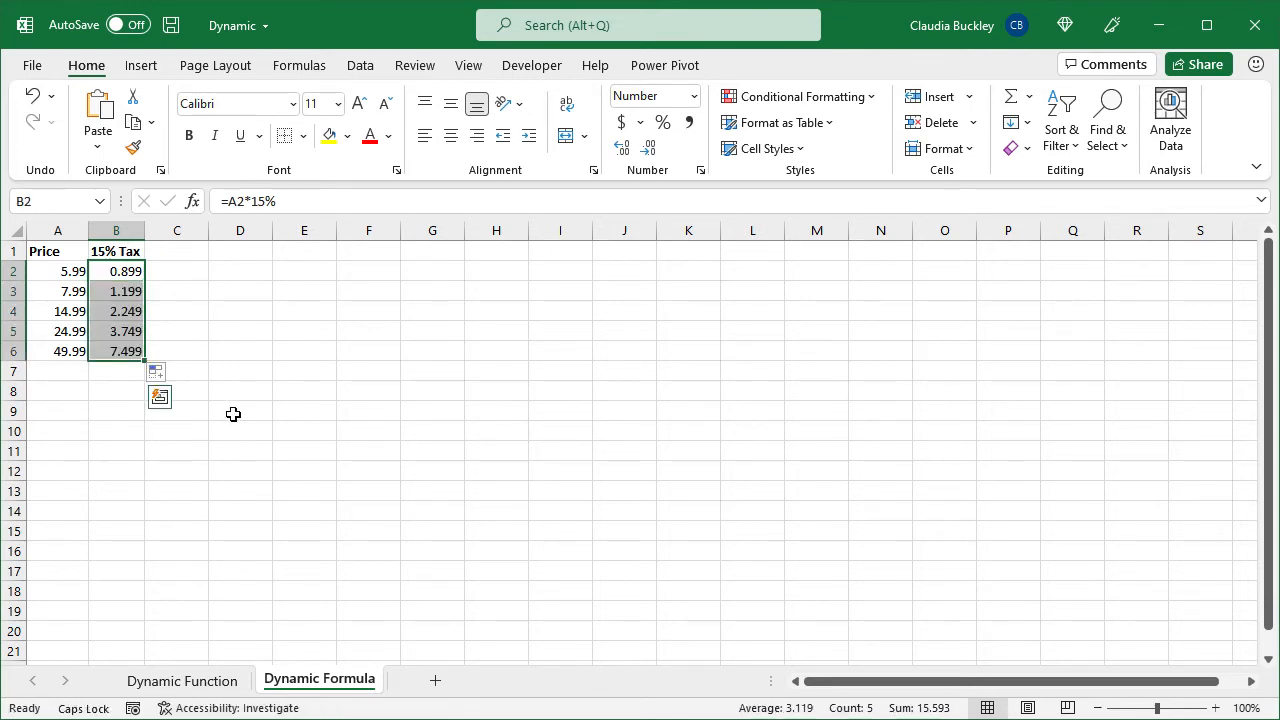
Clear the tax formulas in B2:B6 and enter the dynamic array formula =A2:A6*15% in B2
{"action": "key", "text": "Delete"}
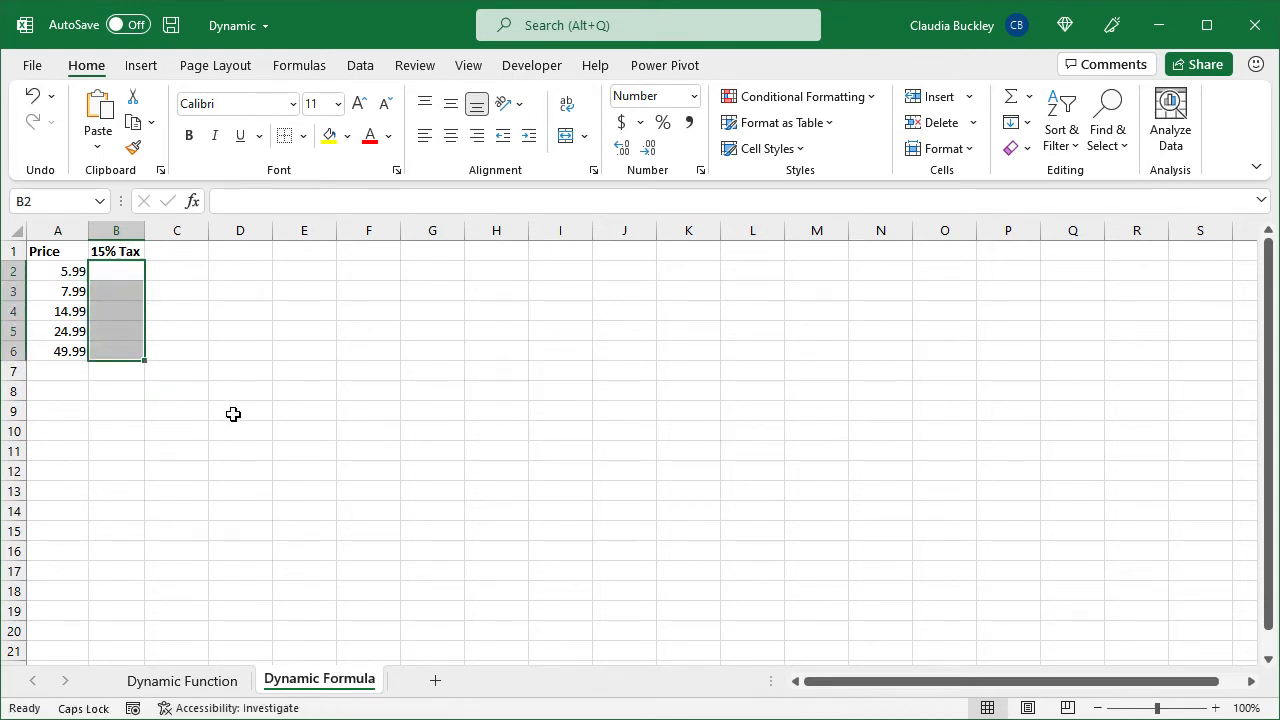
{"action": "left_click", "coordinate": [121, 272]}
{"action": "type", "text": "="}
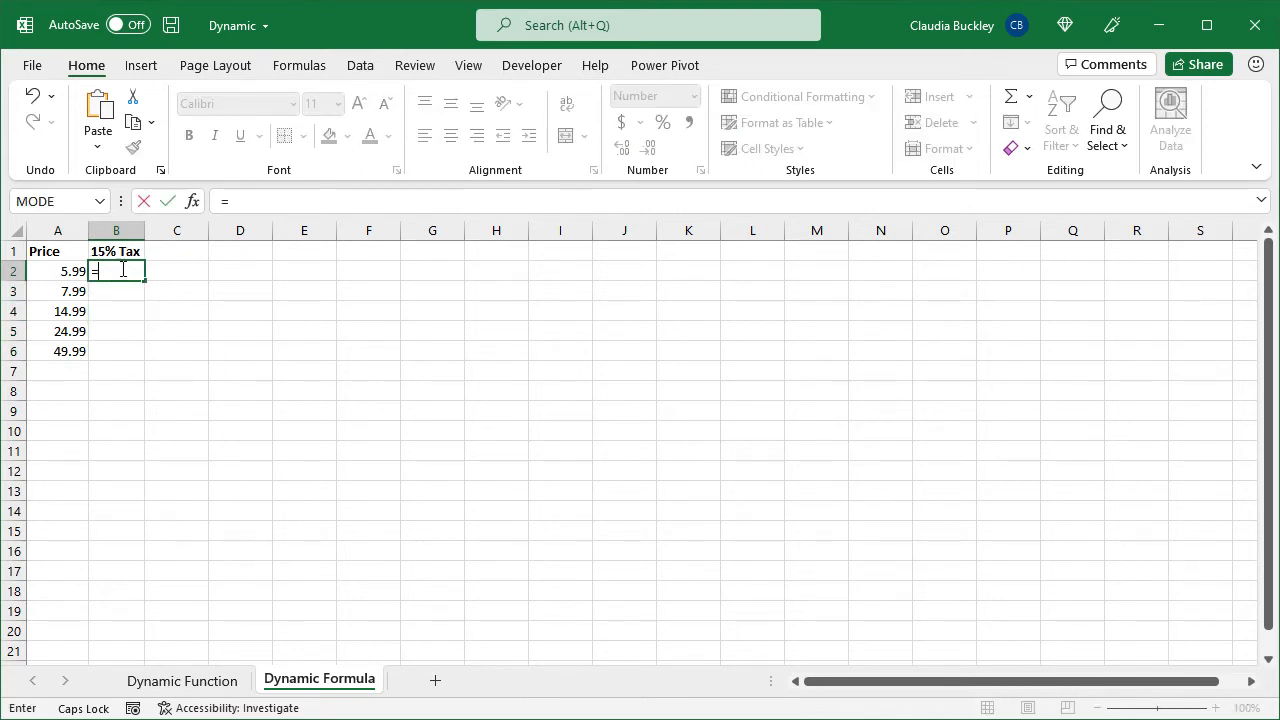
{"action": "left_click_drag", "start_coordinate": [57, 271], "coordinate": [57, 366]}
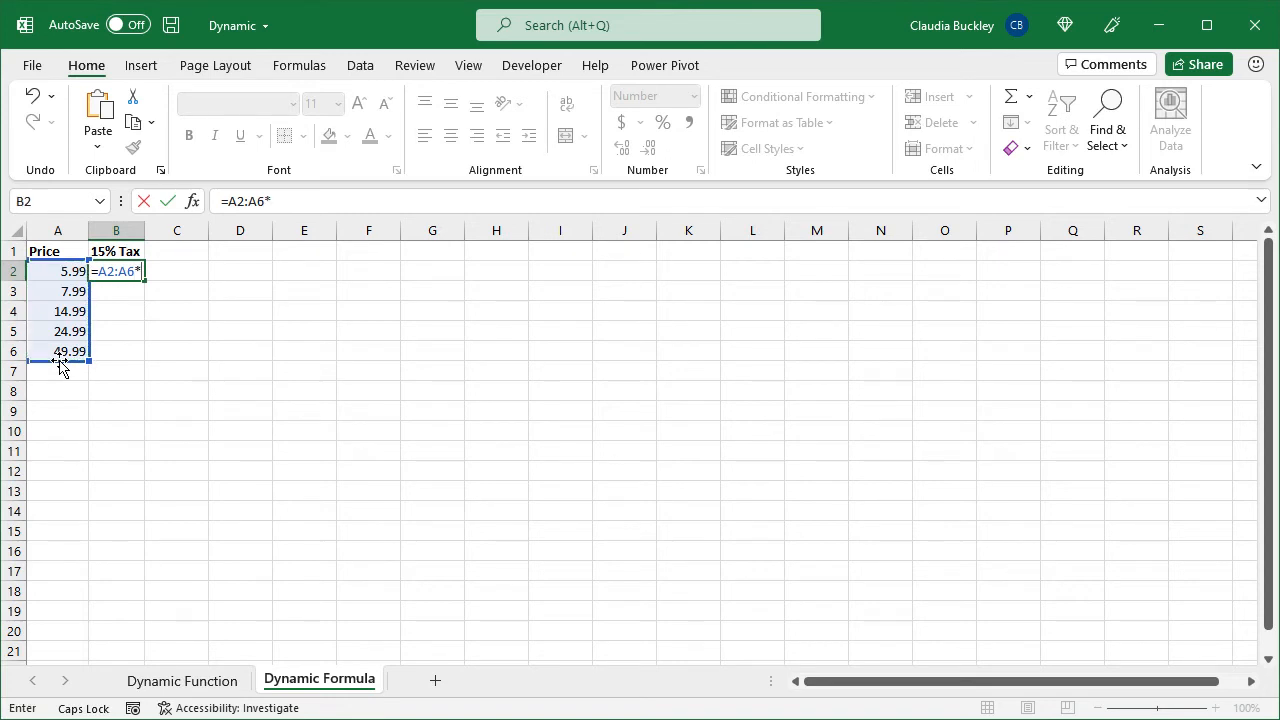
{"action": "type", "text": "*15%"}
{"action": "key", "text": "Return"}
Check the formula in B2 and in the spilled cells B3 to B6
{"action": "key", "text": "Up"}
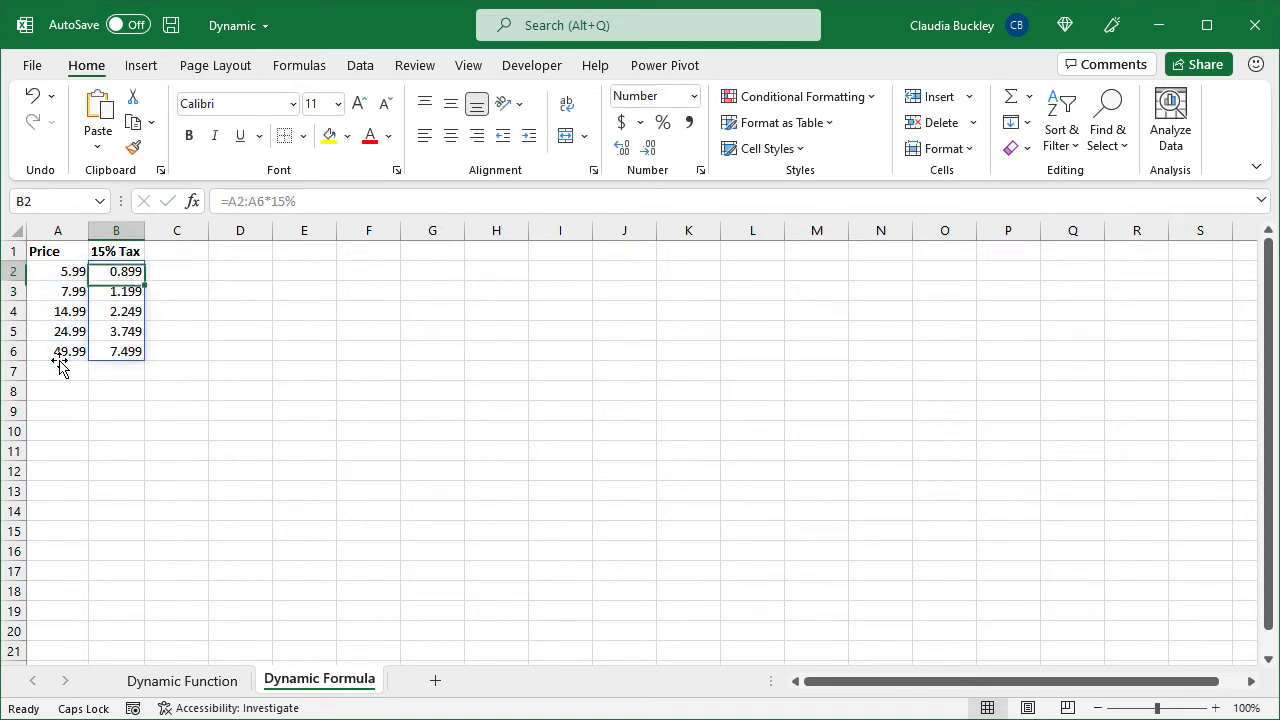
{"action": "key", "text": "Down"}
{"action": "key", "text": "Down"}
{"action": "key", "text": "Down"}
{"action": "key", "text": "Down"}
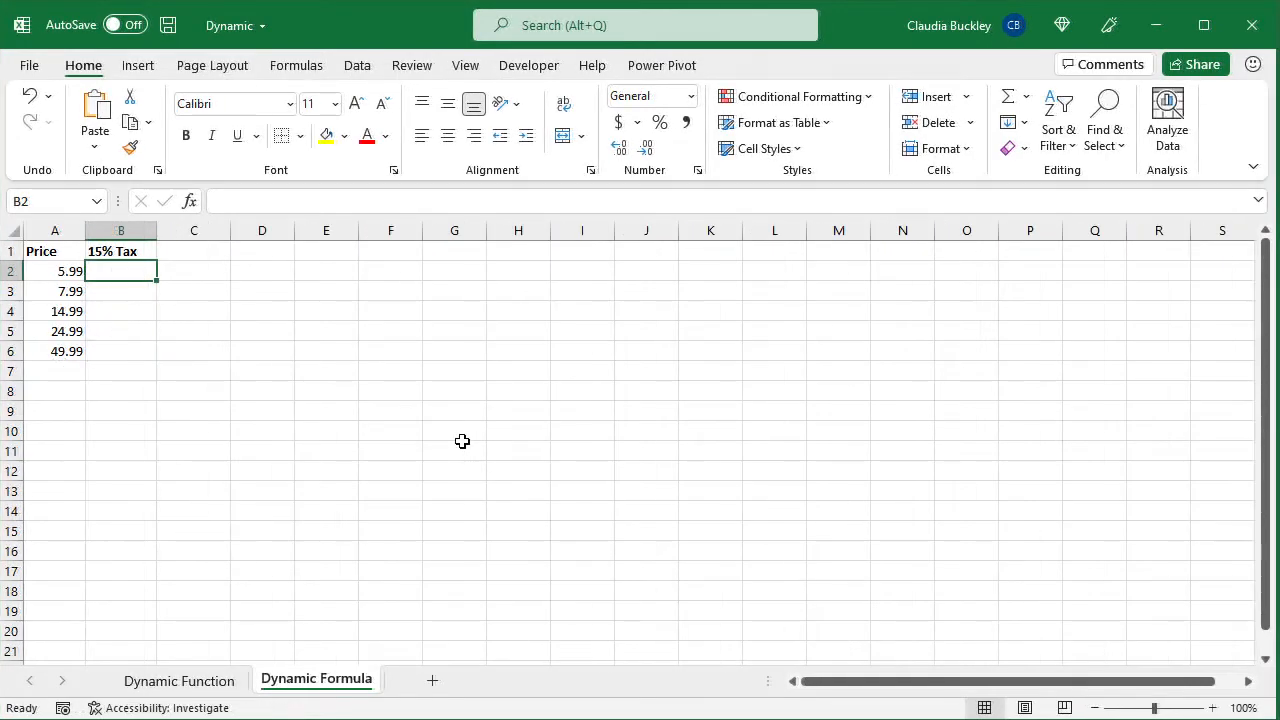
Enter the dynamic array formula =A2:A6*15% in the empty B2 cell of the 15% Tax column
{"action": "type", "text": "="}
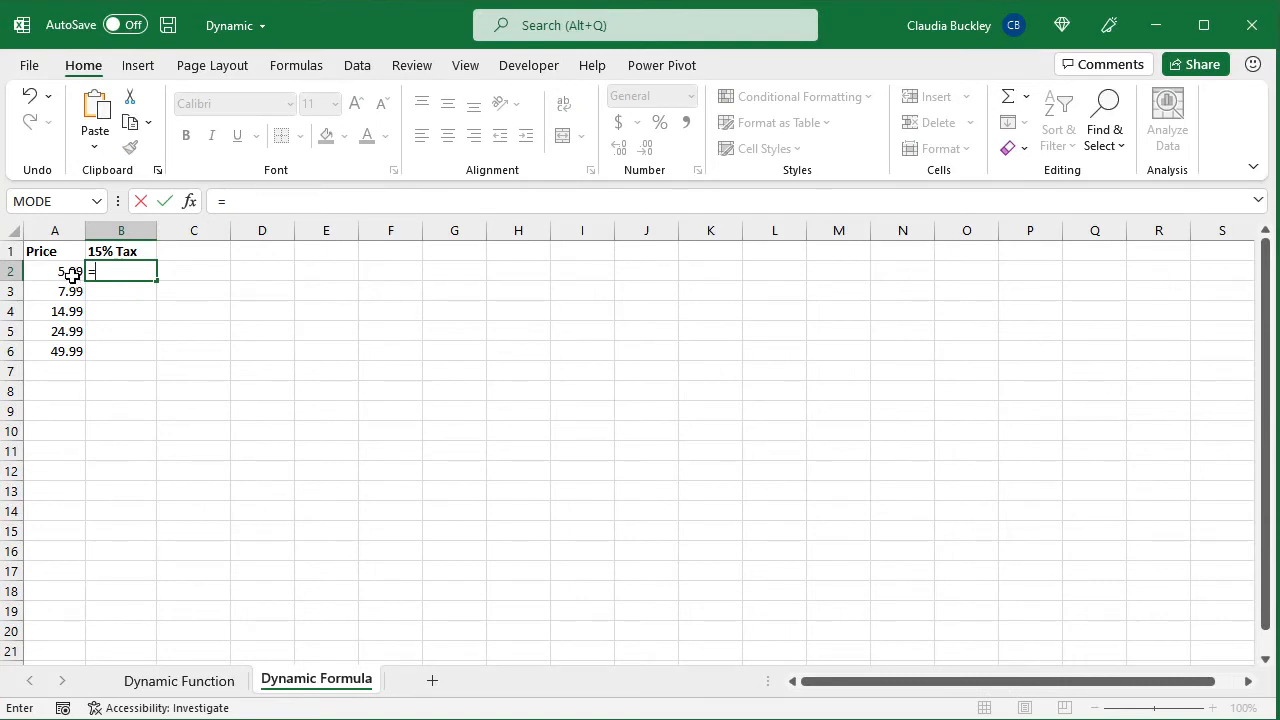
{"action": "left_click_drag", "start_coordinate": [70, 271], "coordinate": [66, 351]}
{"action": "type", "text": "*"}
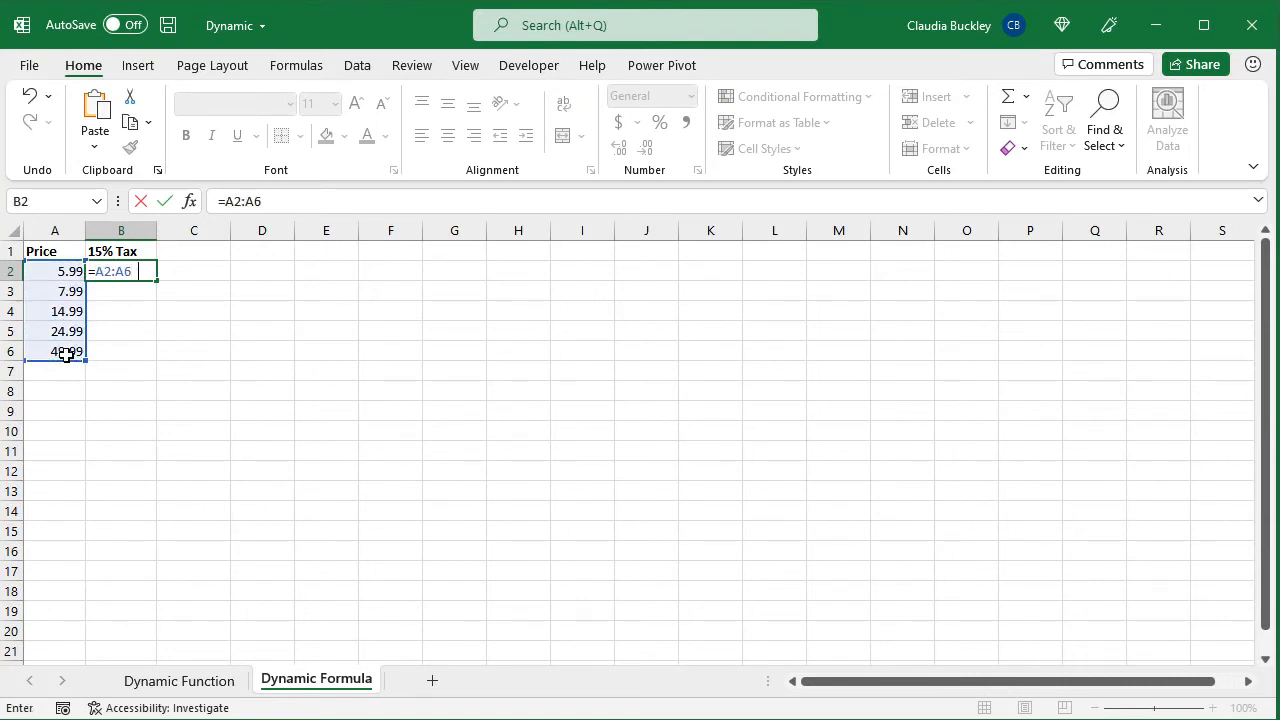
{"action": "type", "text": "15%"}
{"action": "key", "text": "Return"}
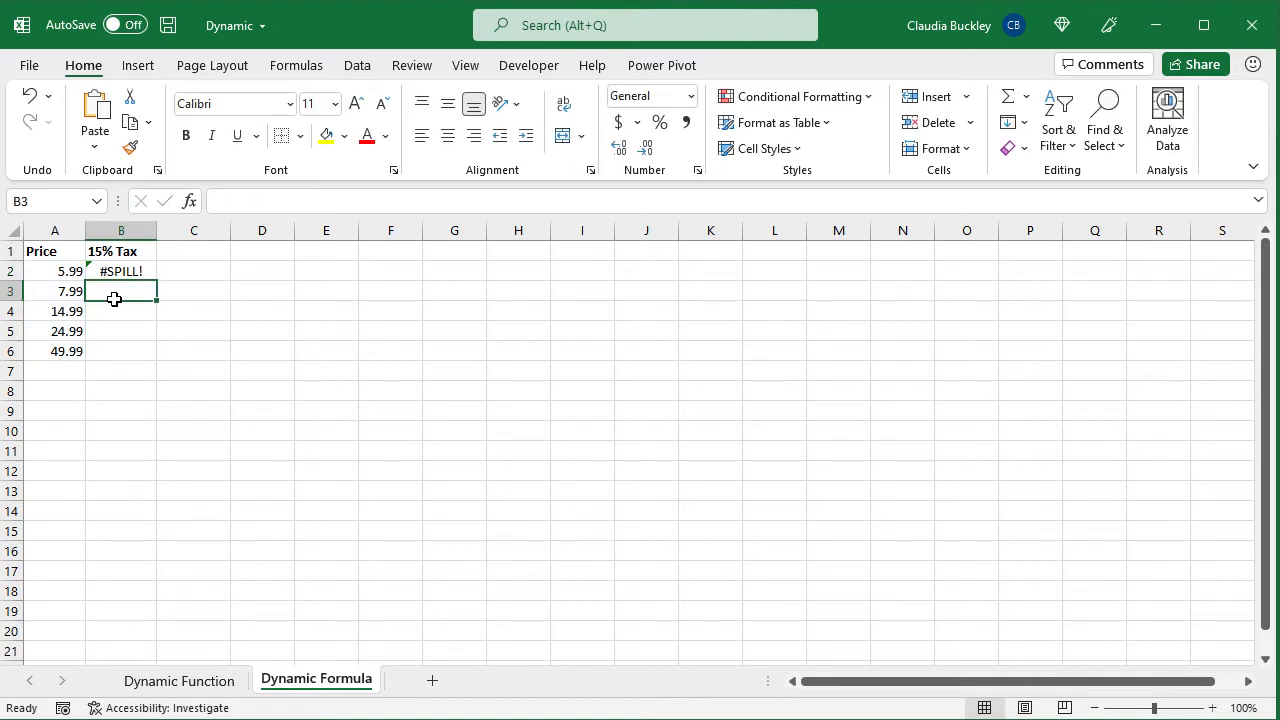
Select the cells obstructing the B2 spill range through the error options, and delete their contents
{"action": "left_click", "coordinate": [124, 266]}
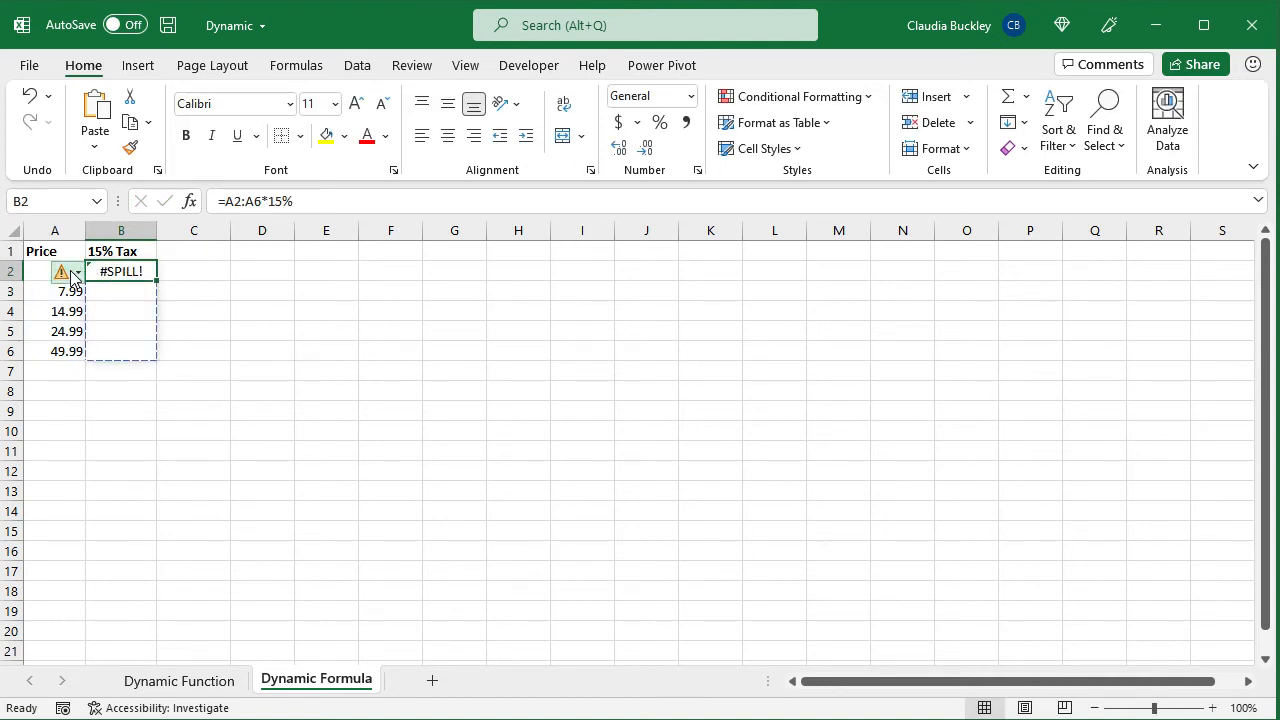
{"action": "mouse_move", "coordinate": [72, 278]}
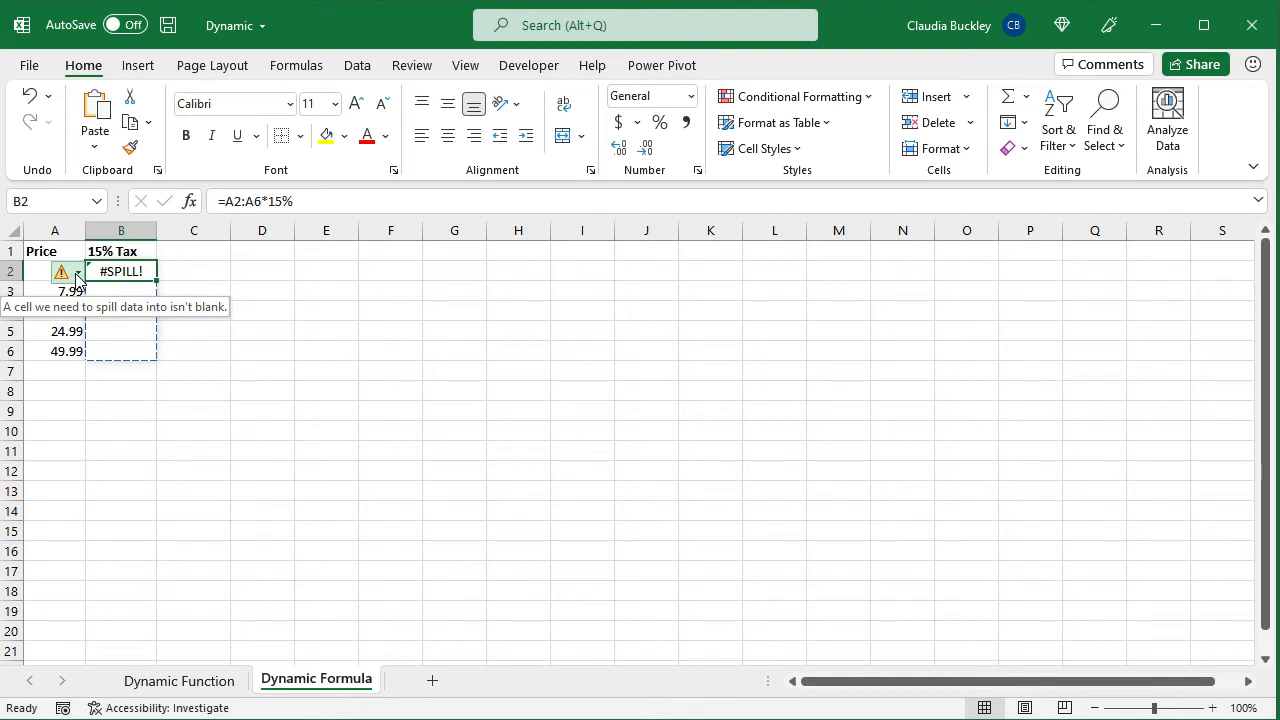
{"action": "left_click", "coordinate": [78, 275]}
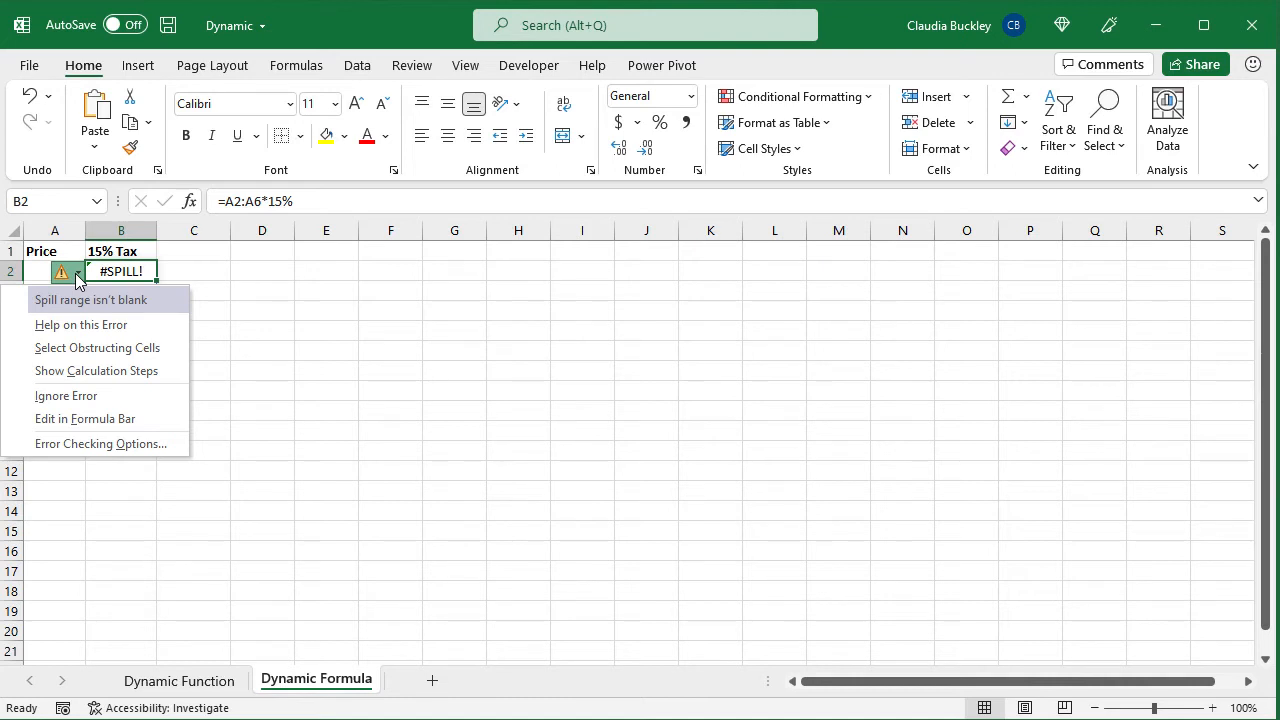
{"action": "left_click", "coordinate": [81, 349]}
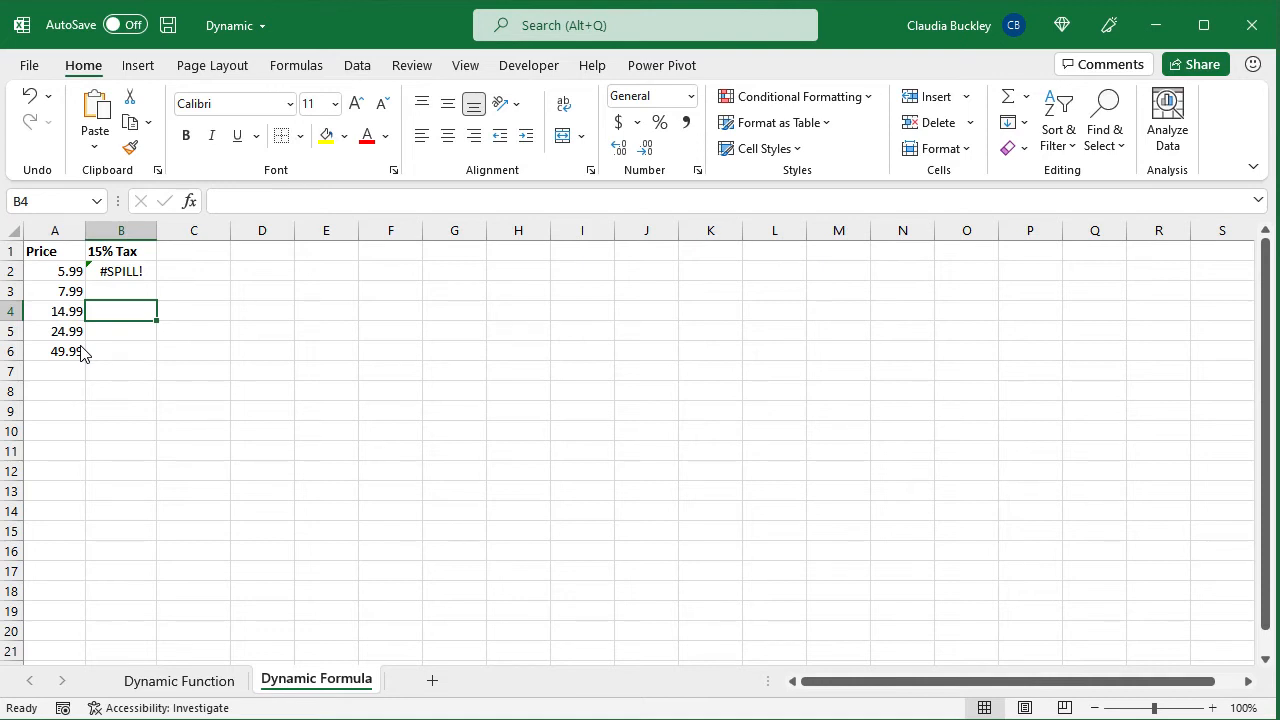
{"action": "key", "text": "Delete"}
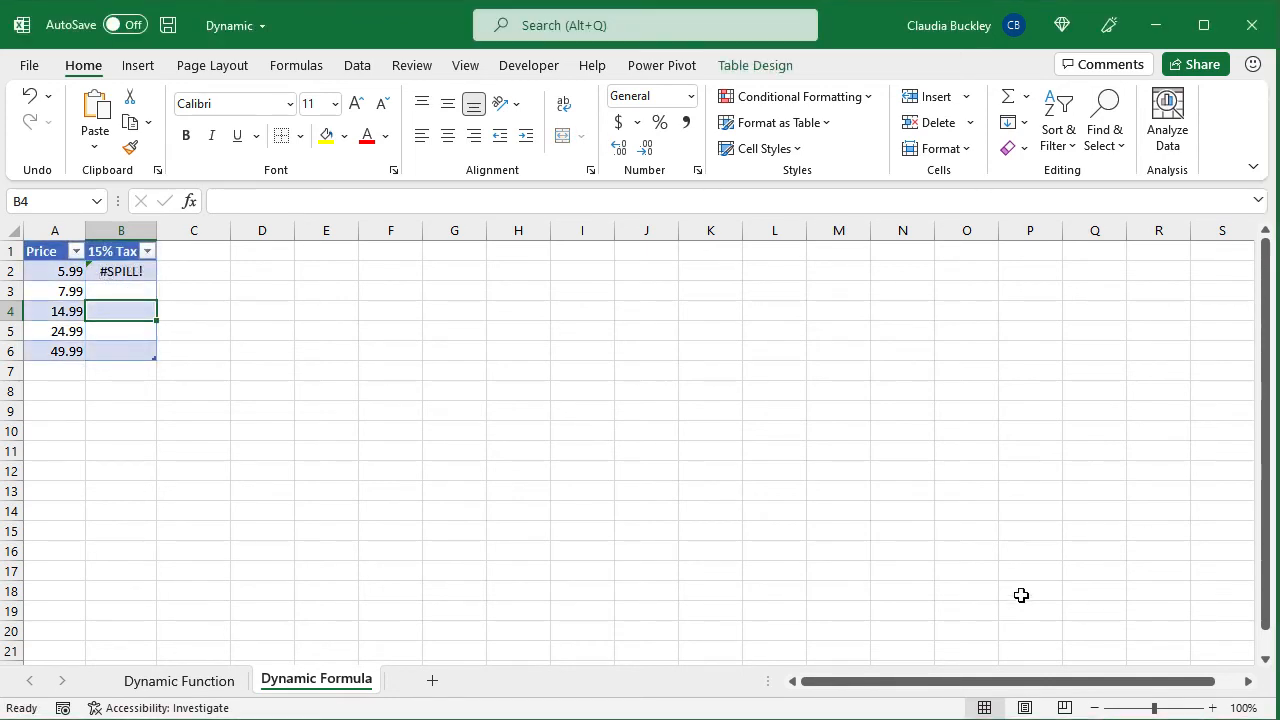
Convert the Price and 15% Tax table containing the B2 spill formula to a normal range
{"action": "left_click", "coordinate": [97, 275]}
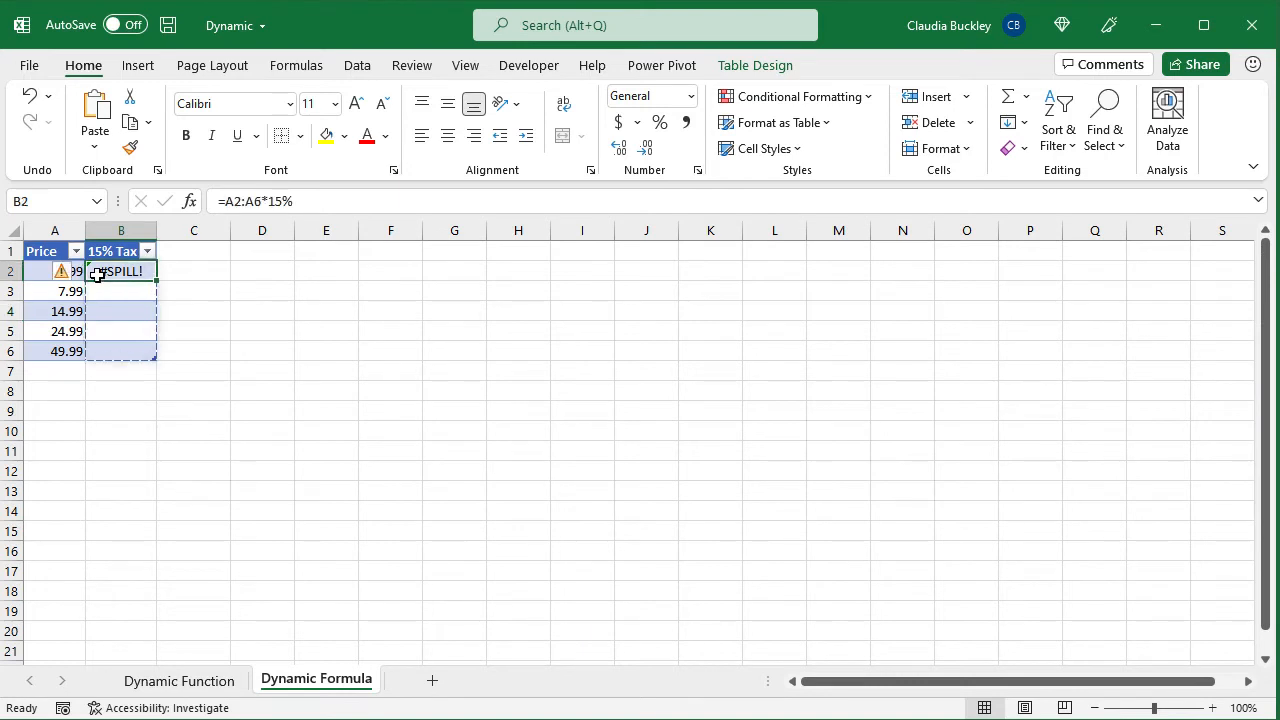
{"action": "mouse_move", "coordinate": [66, 280]}
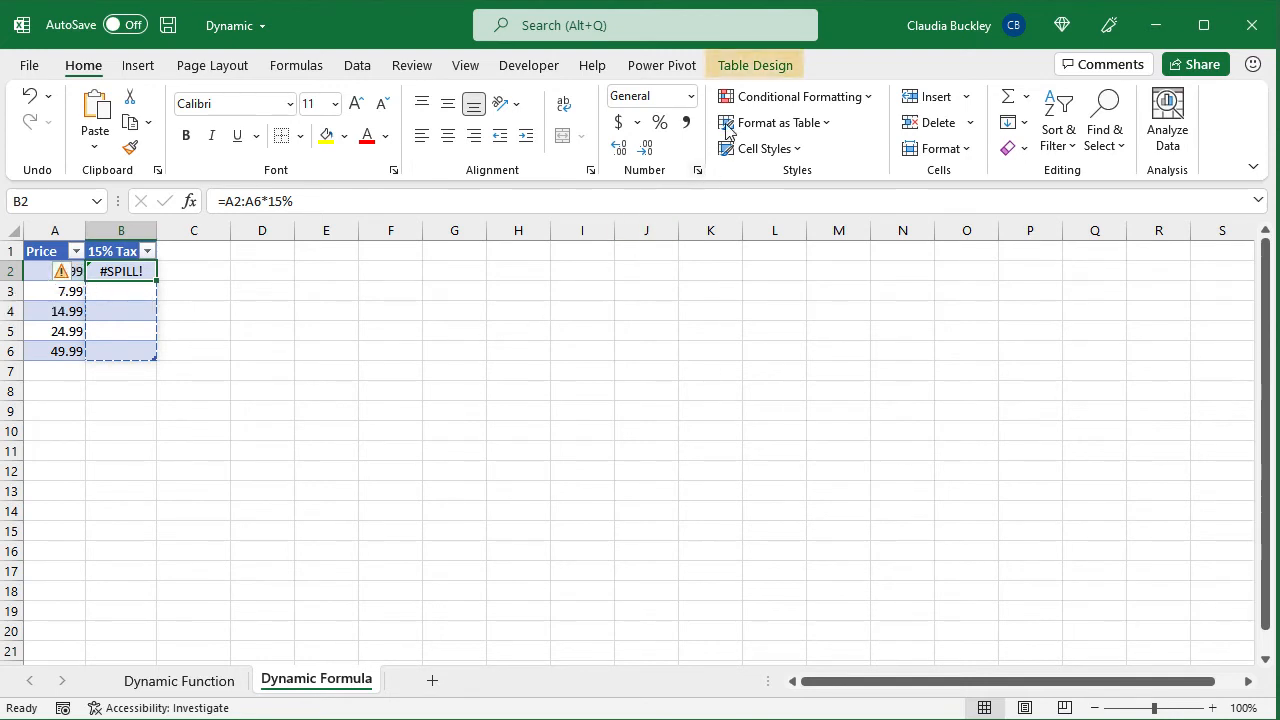
{"action": "left_click", "coordinate": [742, 70]}
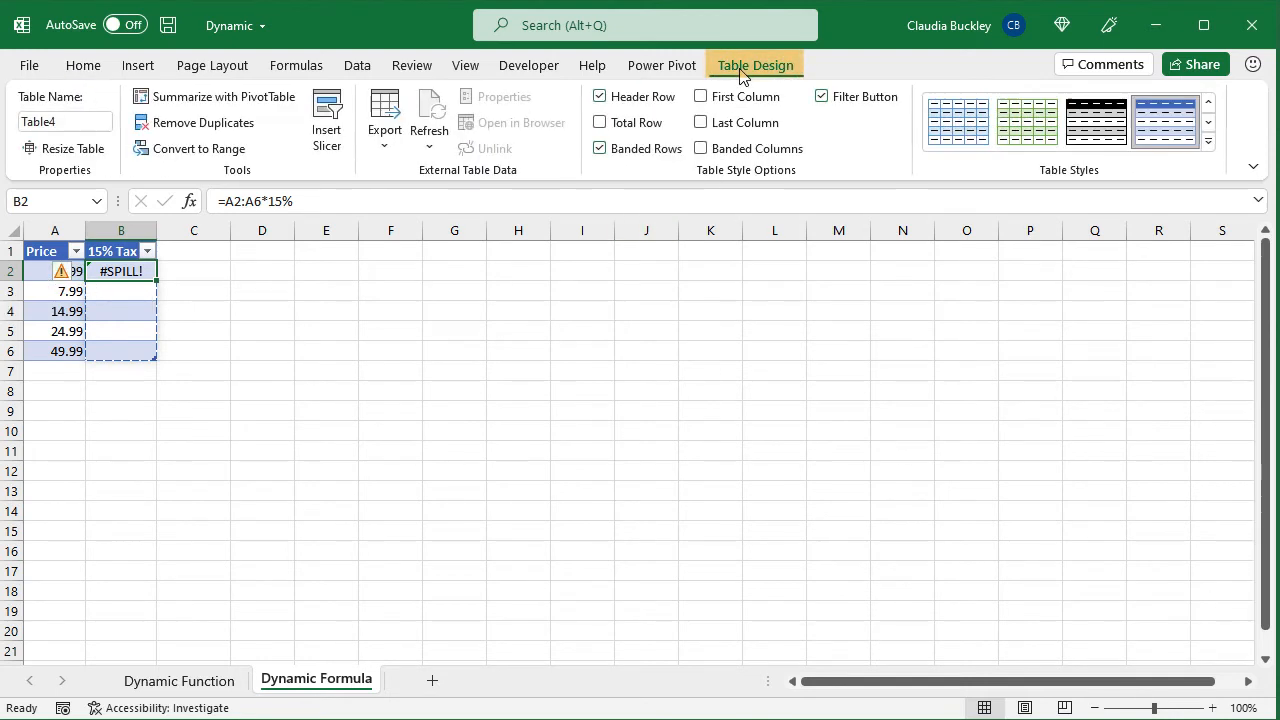
{"action": "left_click", "coordinate": [205, 150]}
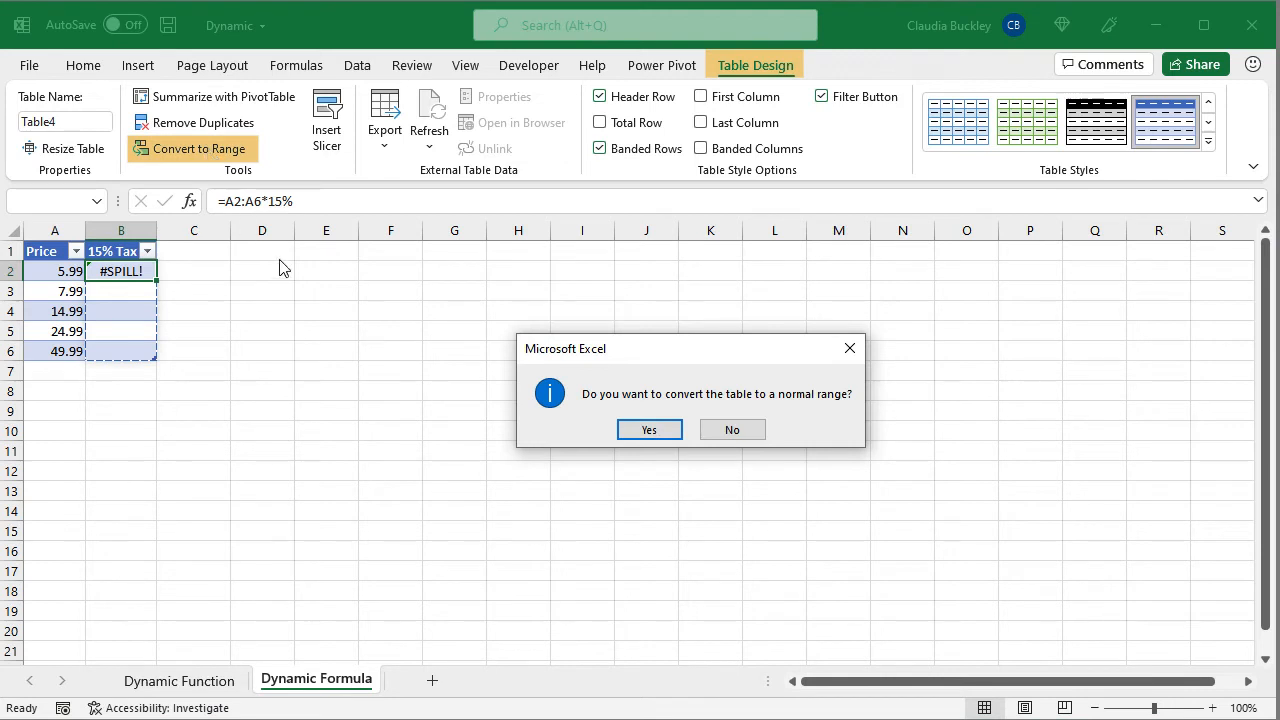
{"action": "left_click", "coordinate": [651, 429]}
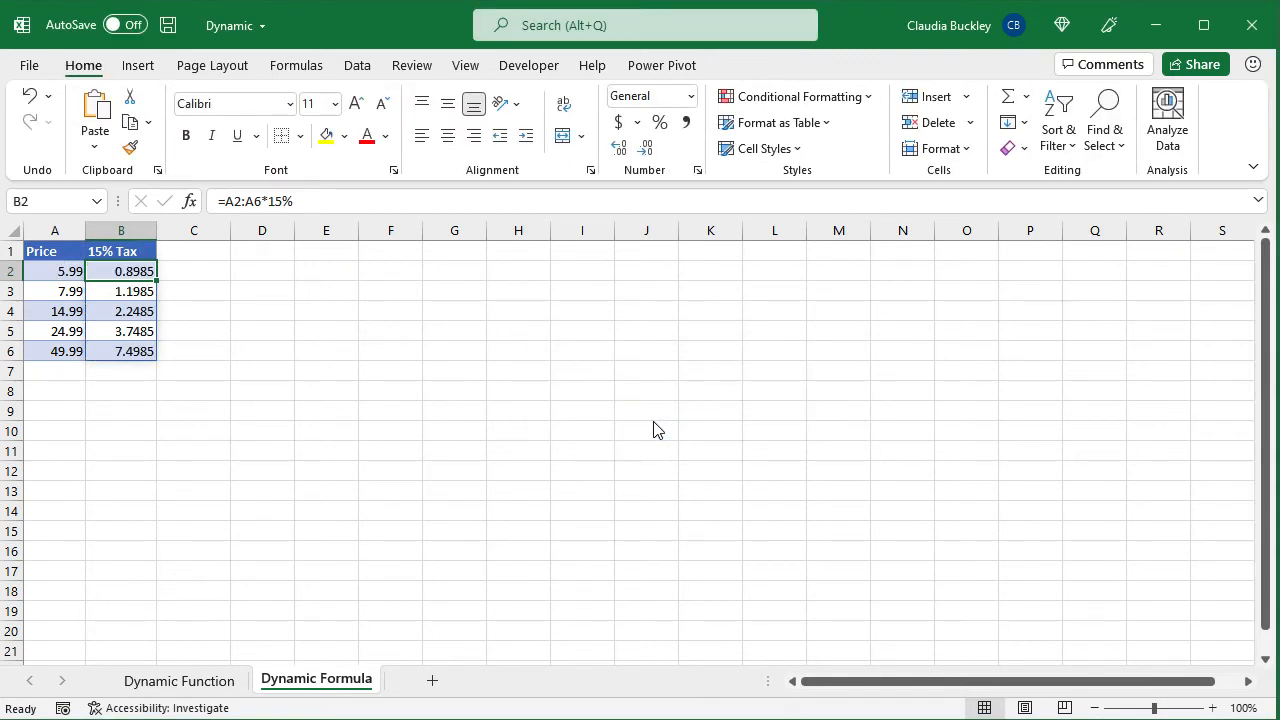
Filter the price and tax rows for prices above 50 by entering =FILTER(A2:B6,A2:A6>50) in C2
{"action": "key", "text": "Right"}
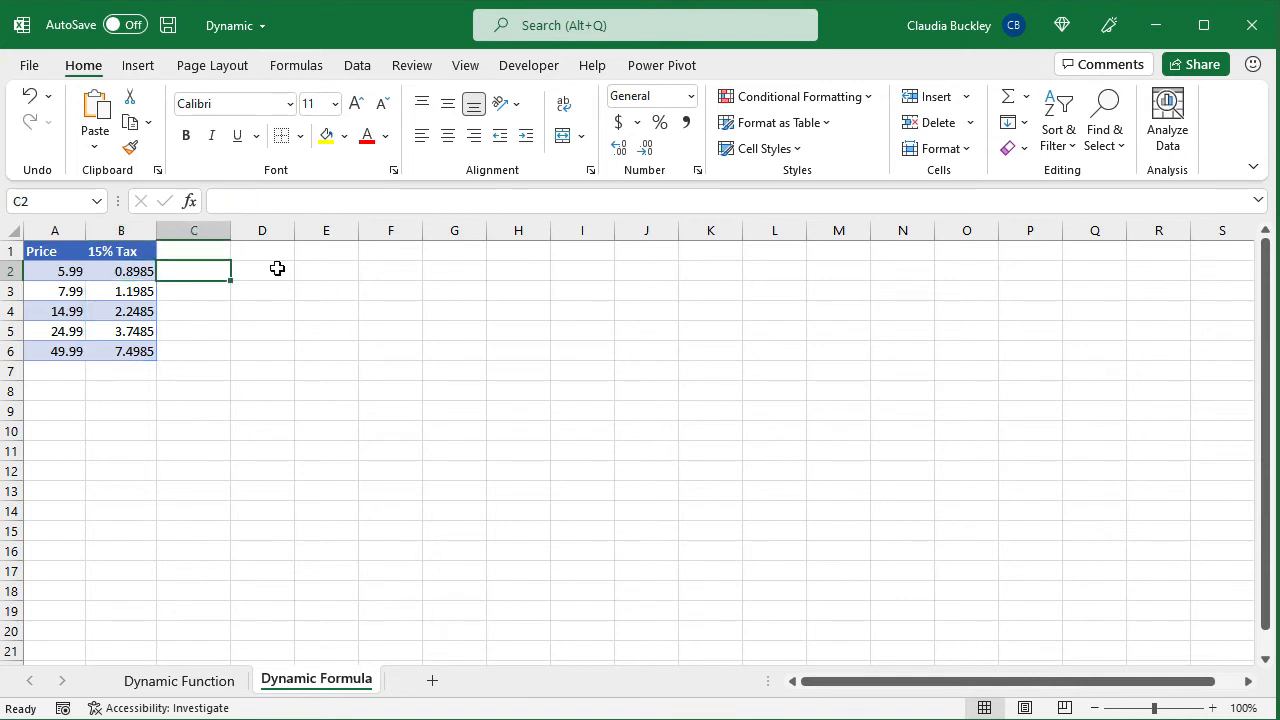
{"action": "type", "text": "=filter"}
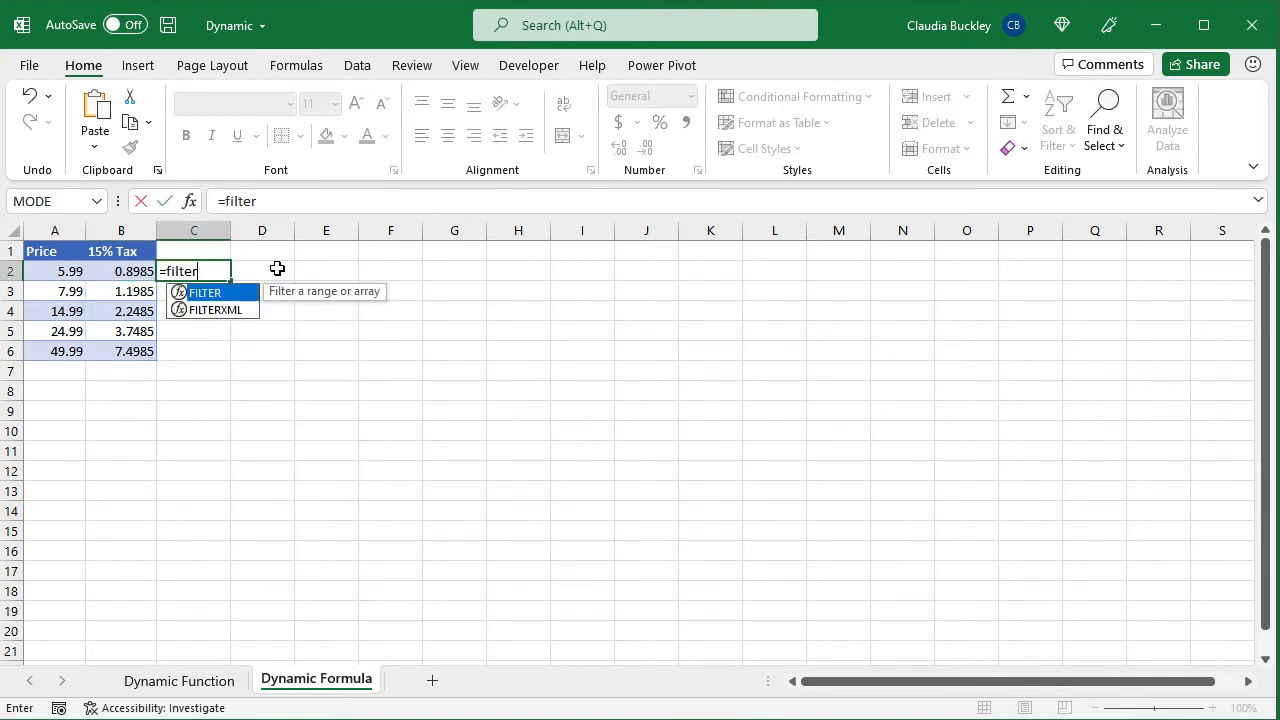
{"action": "key", "text": "Tab"}
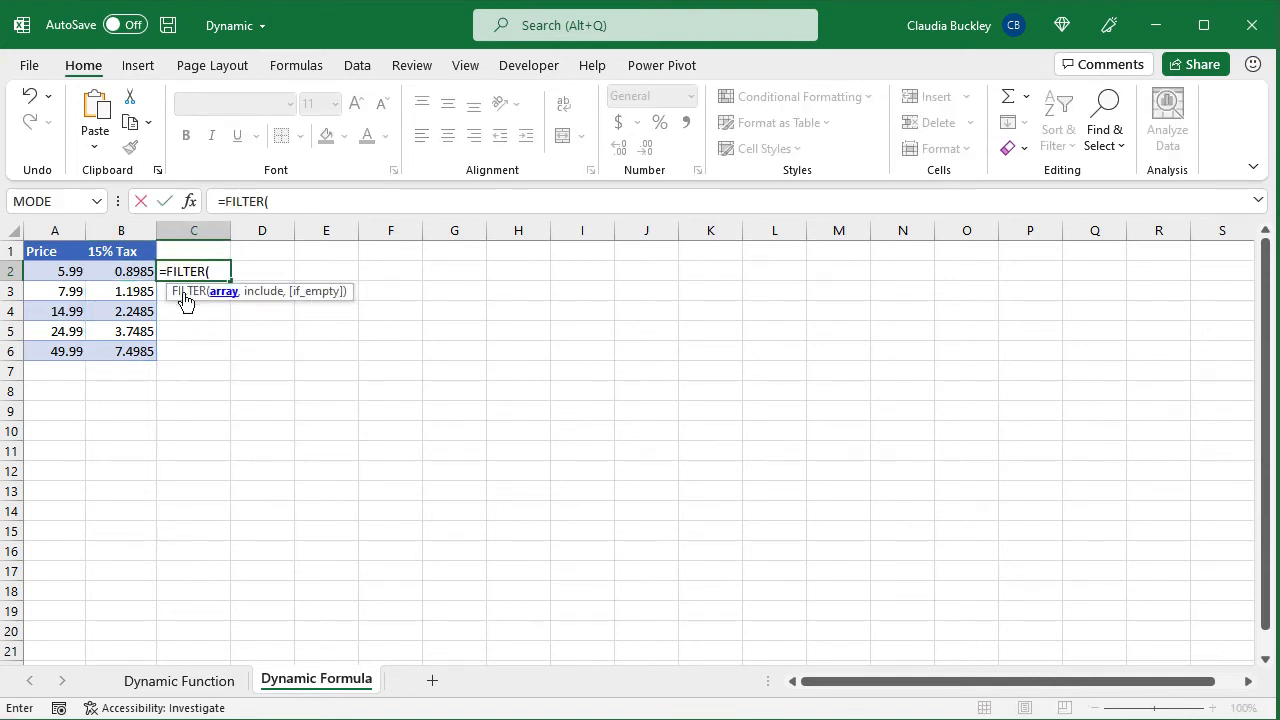
{"action": "left_click_drag", "start_coordinate": [77, 271], "coordinate": [119, 357]}
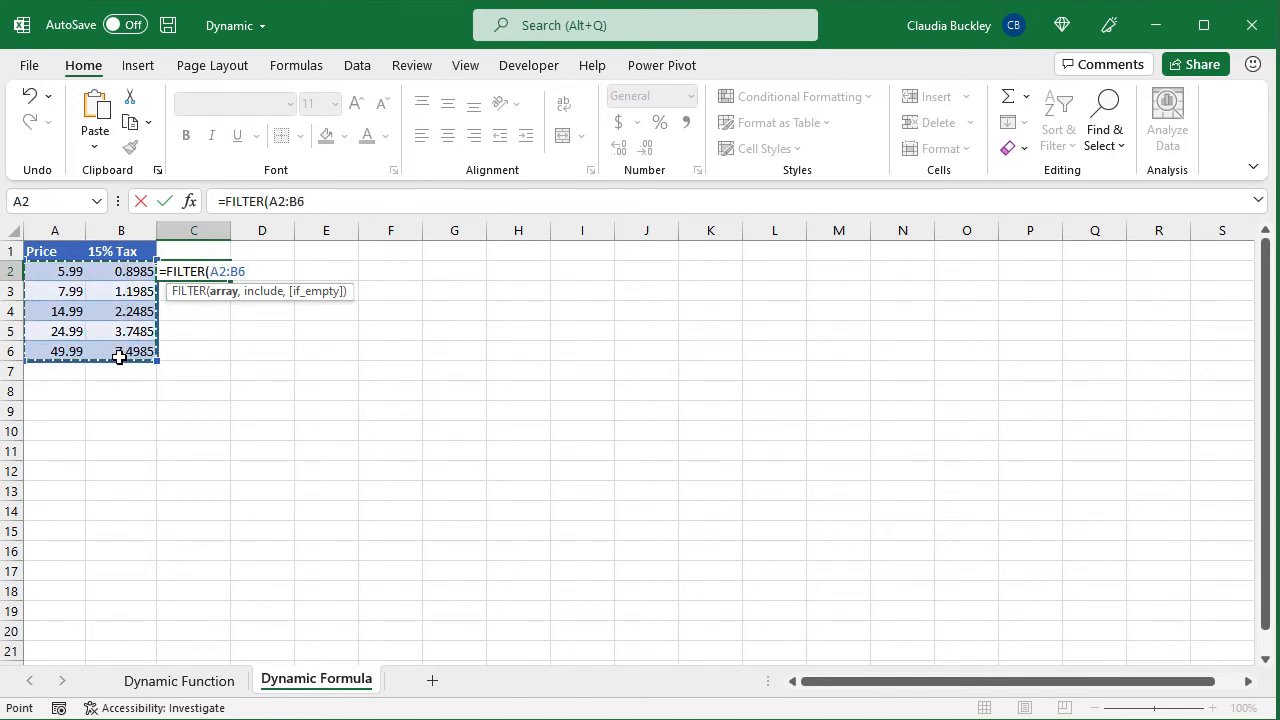
{"action": "type", "text": ","}
{"action": "left_click_drag", "start_coordinate": [74, 273], "coordinate": [75, 356]}
{"action": "type", "text": ">"}
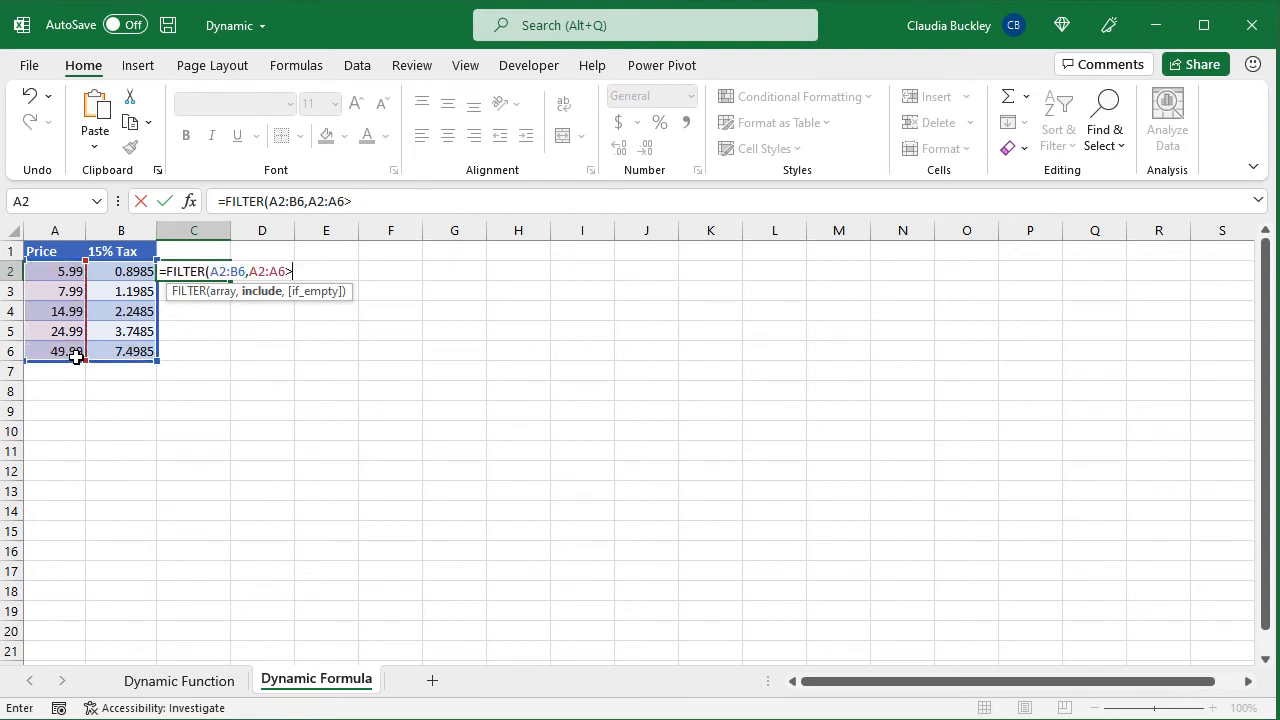
{"action": "type", "text": "50)"}
{"action": "key", "text": "Return"}
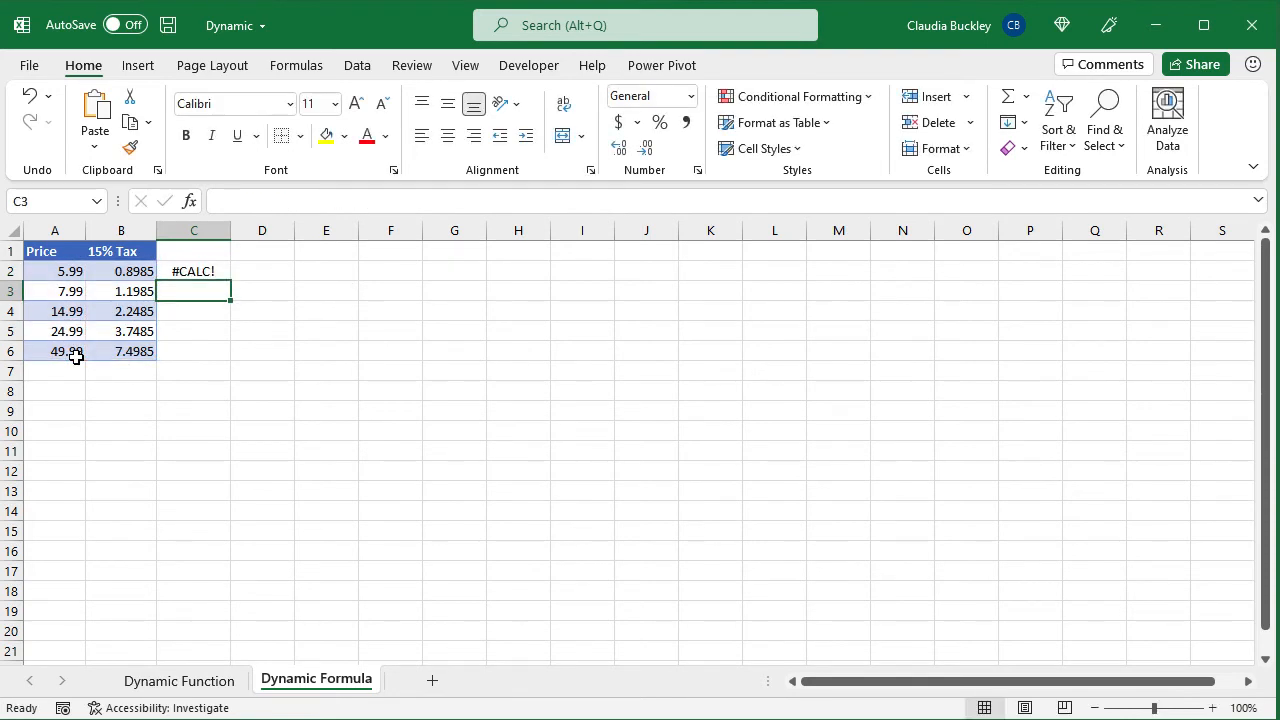
Add "No records" as the if_empty argument of the FILTER formula in C2
{"action": "left_click", "coordinate": [209, 266]}
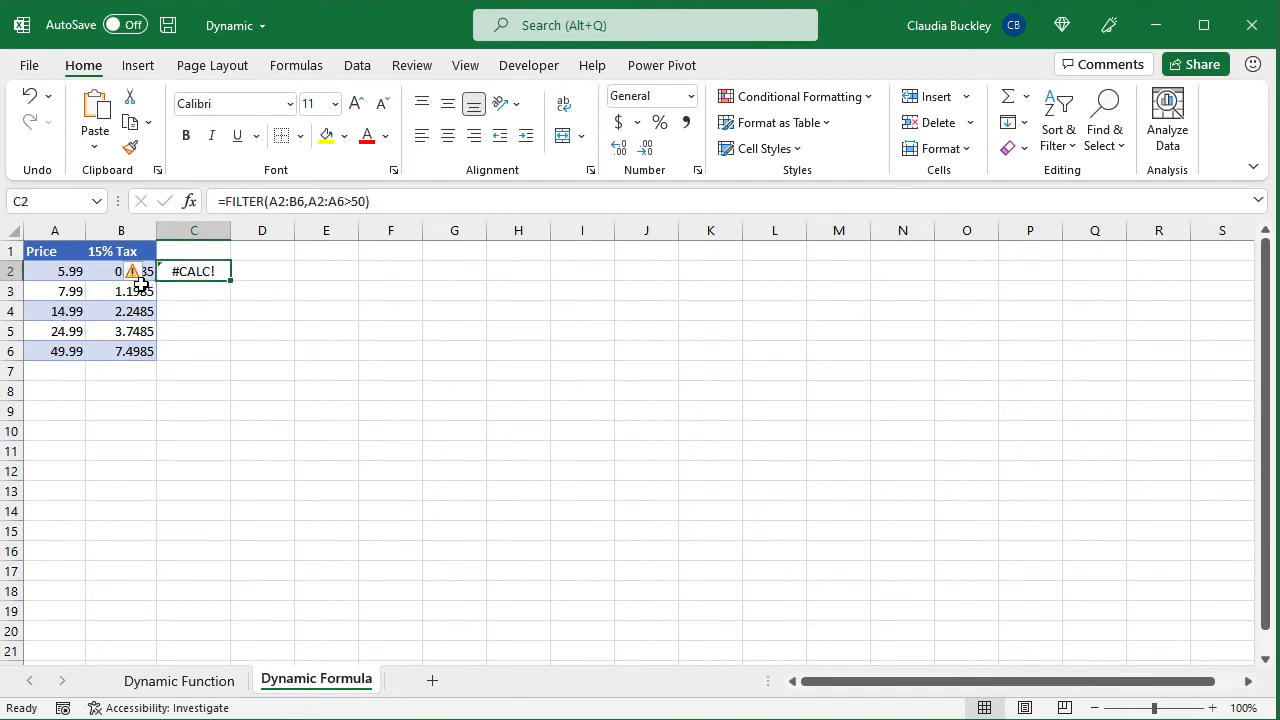
{"action": "mouse_move", "coordinate": [132, 279]}
{"action": "left_click", "coordinate": [361, 202]}
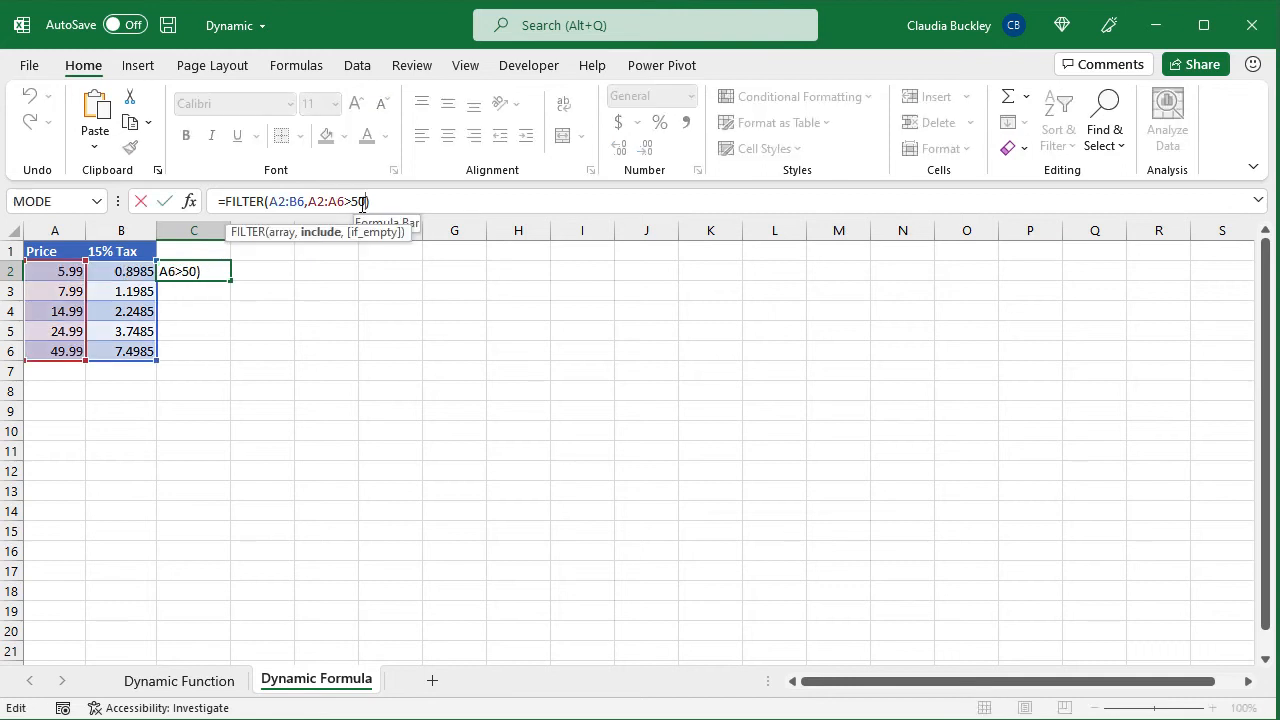
{"action": "type", "text": ","}
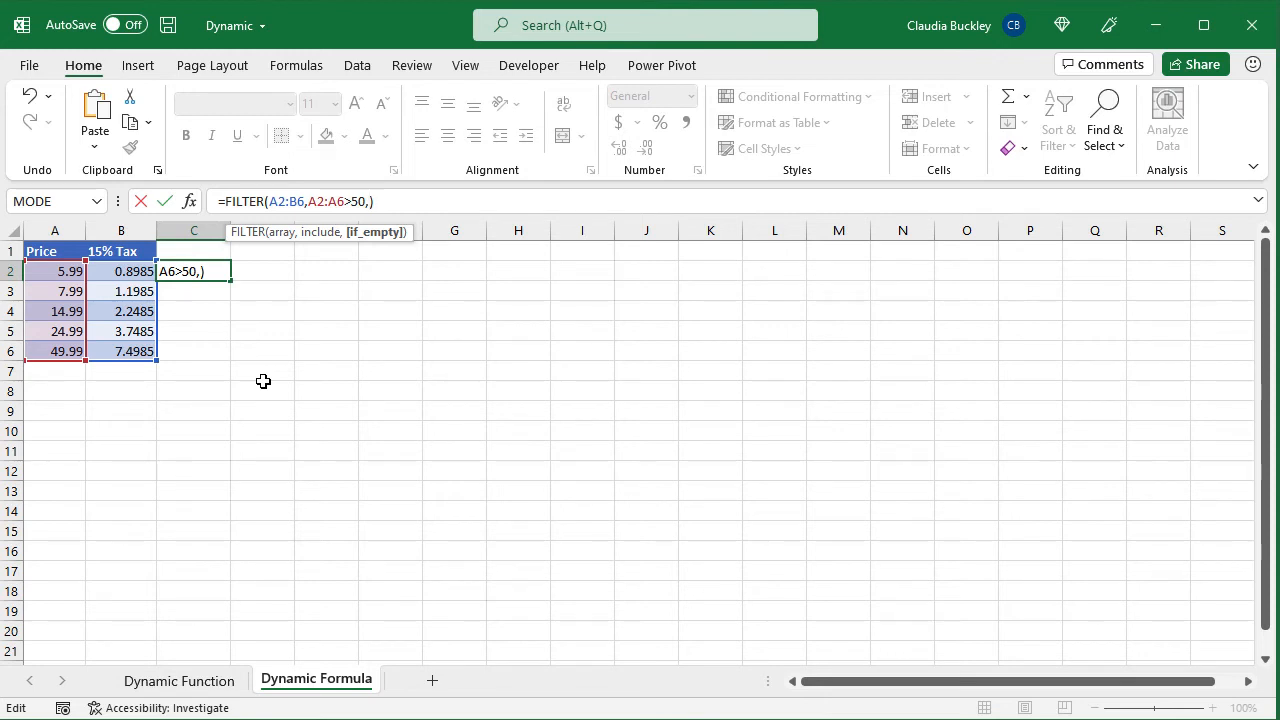
{"action": "type", "text": "\"No records"}
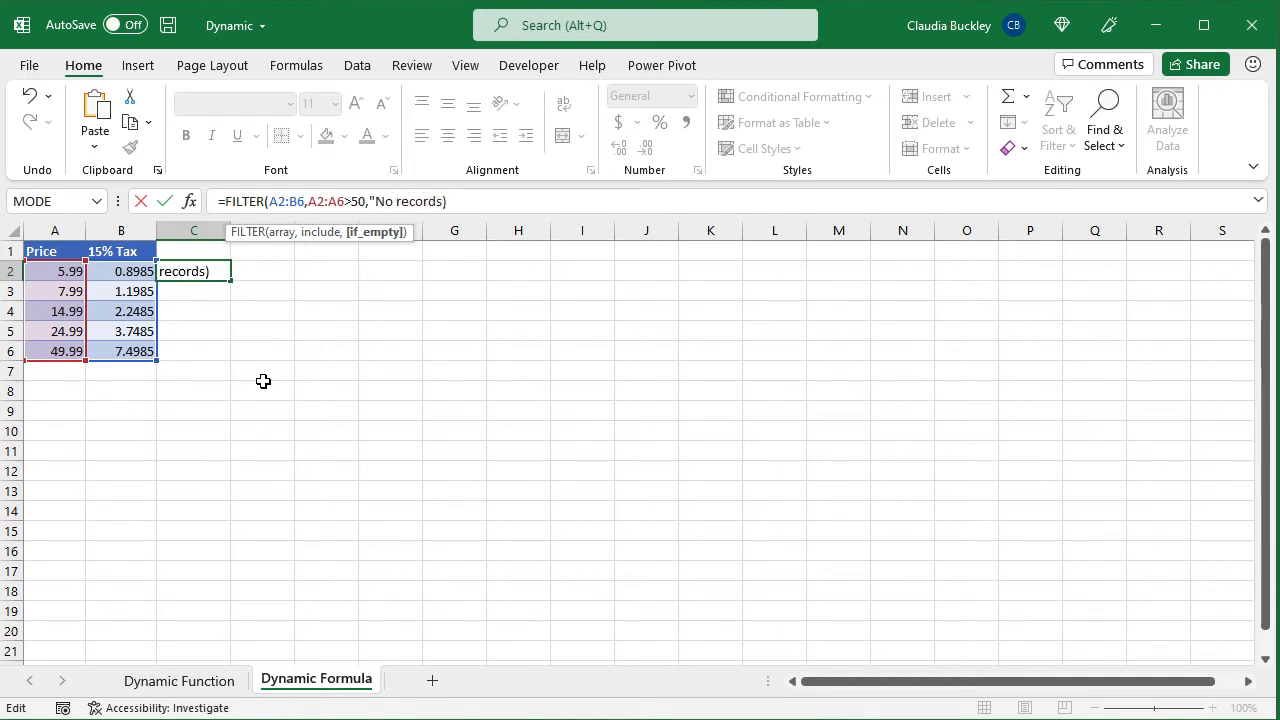
{"action": "type", "text": "\")"}
{"action": "key", "text": "Return"}
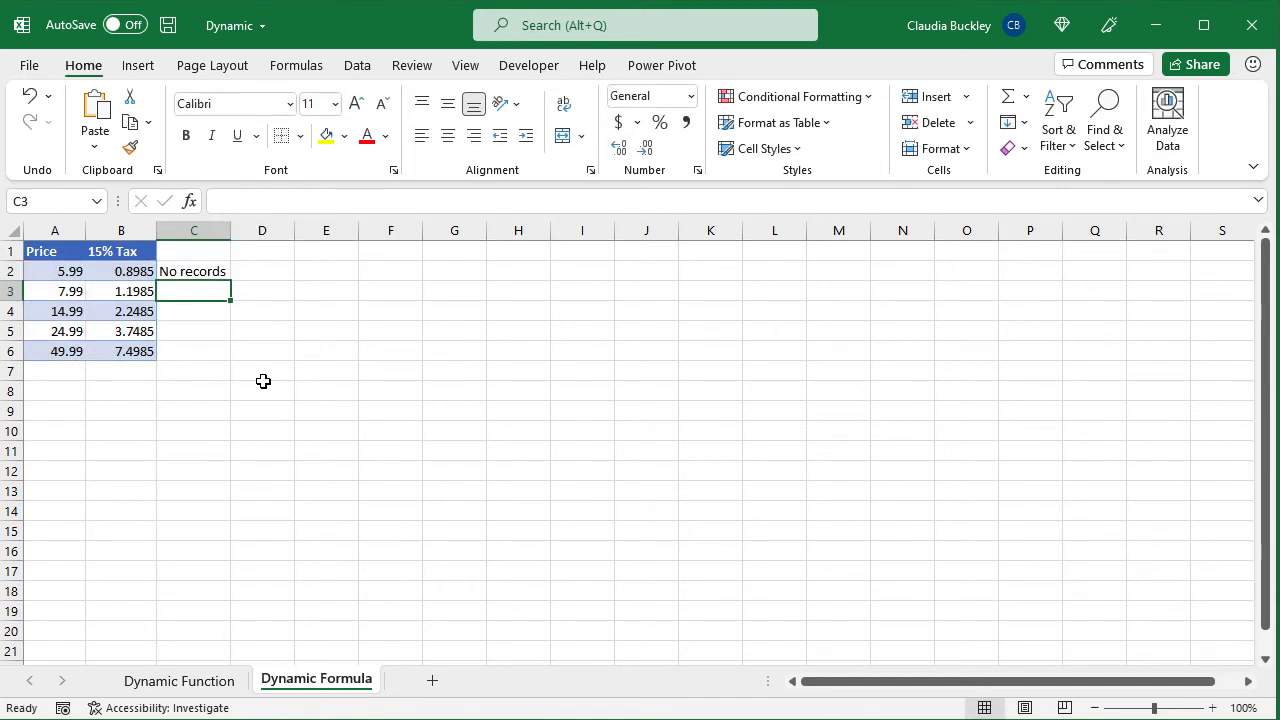
Clear the FILTER formula from C2, and spill a copy of the price and tax rows by entering =A2:B6 in D2
{"action": "key", "text": "Up"}
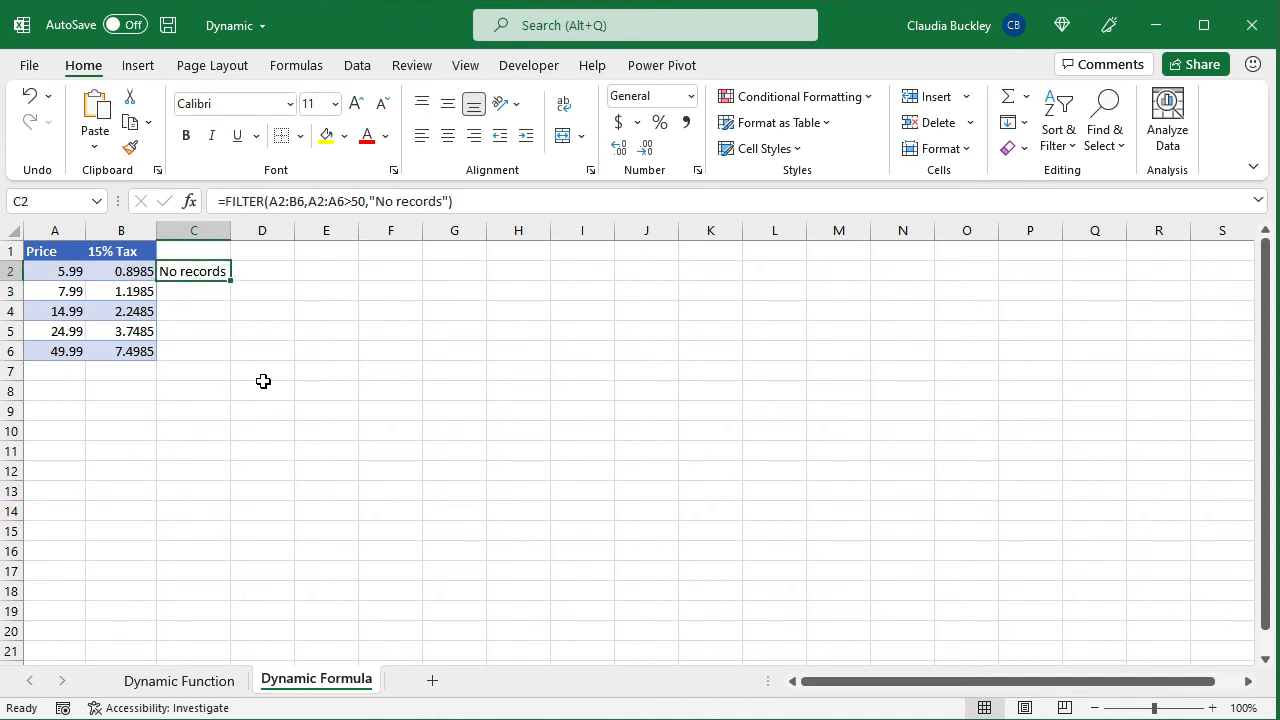
{"action": "key", "text": "Delete"}
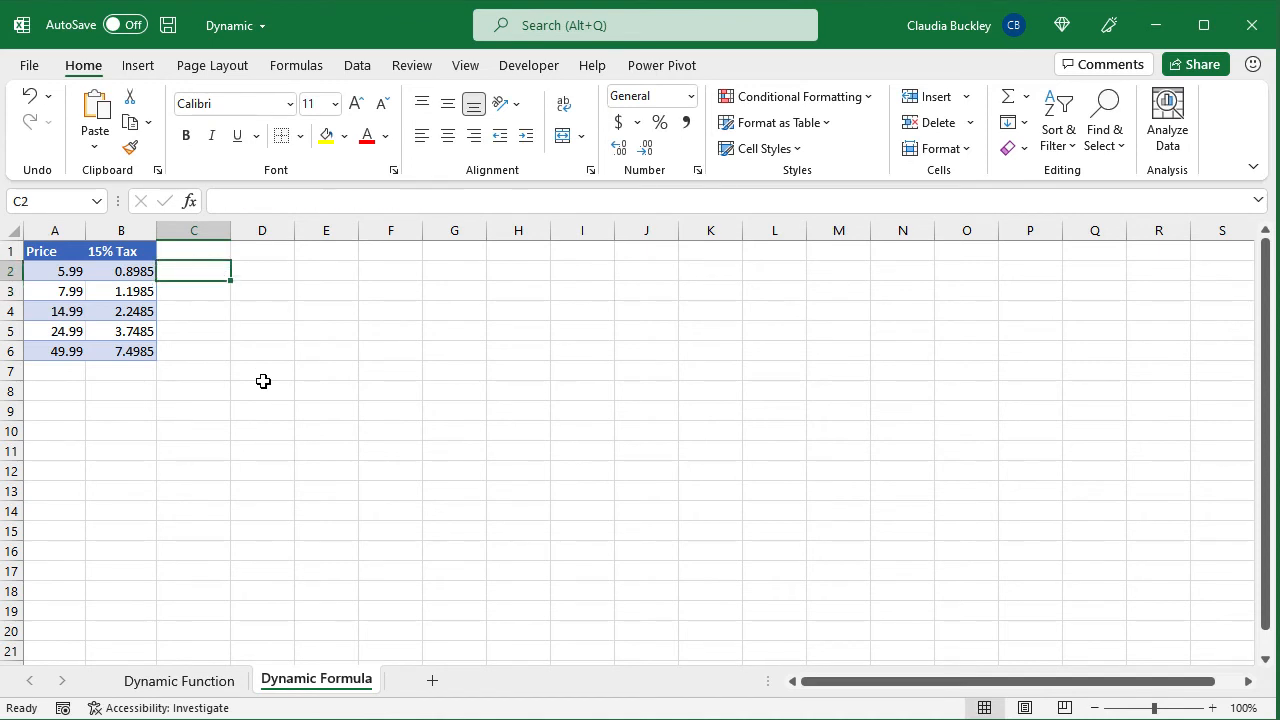
{"action": "key", "text": "Right"}
{"action": "type", "text": "="}
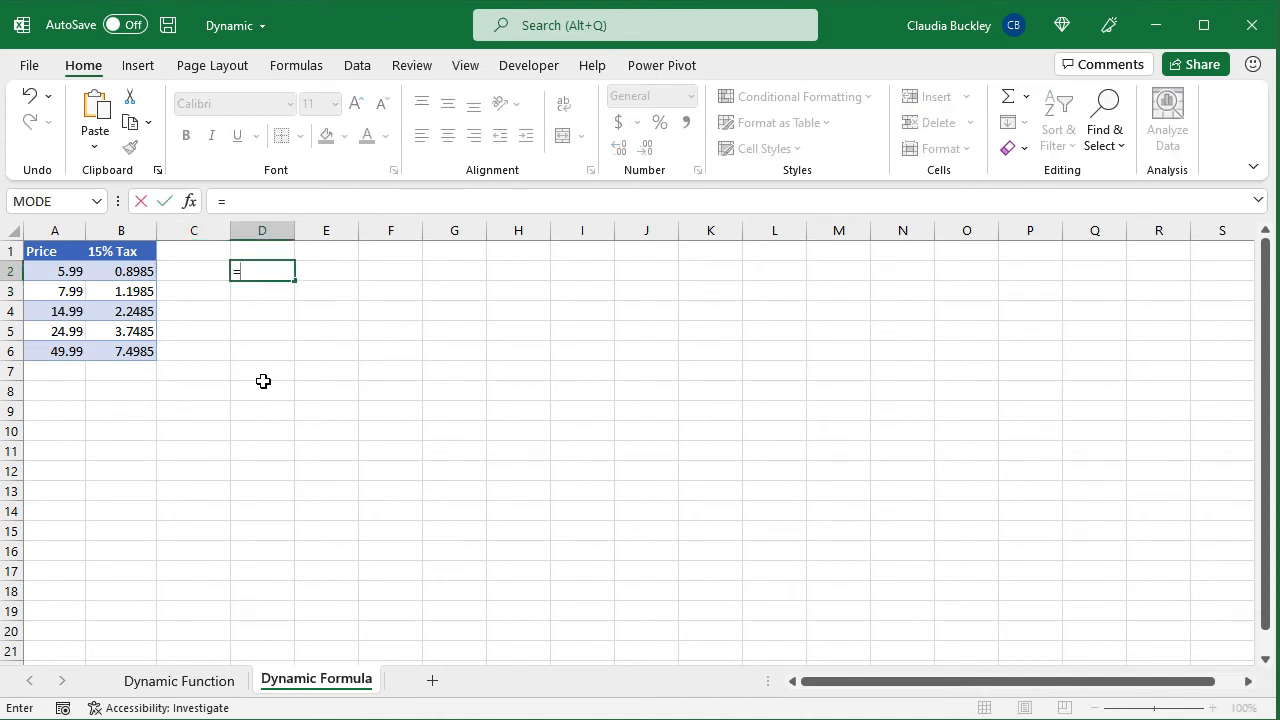
{"action": "left_click_drag", "start_coordinate": [69, 271], "coordinate": [127, 343]}
{"action": "key", "text": "Return"}
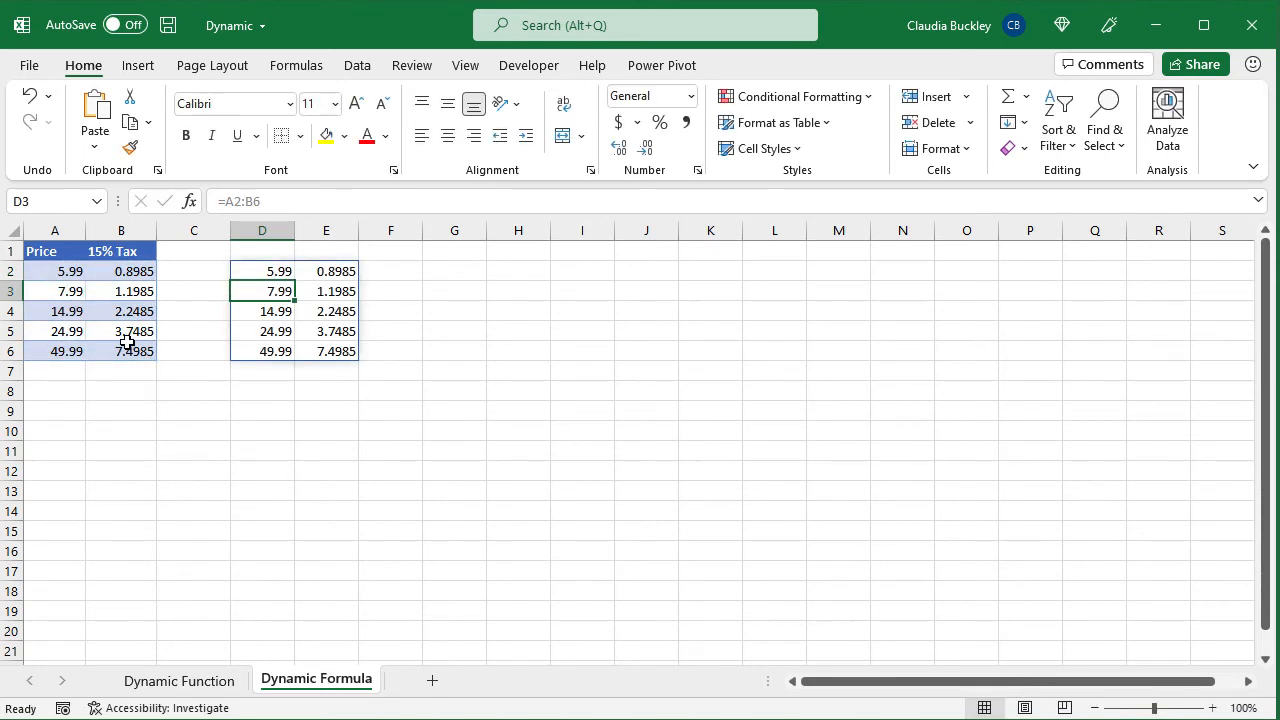
Try to sort the array spilled from D2 in descending order with the Data sort command
{"action": "key", "text": "Up"}
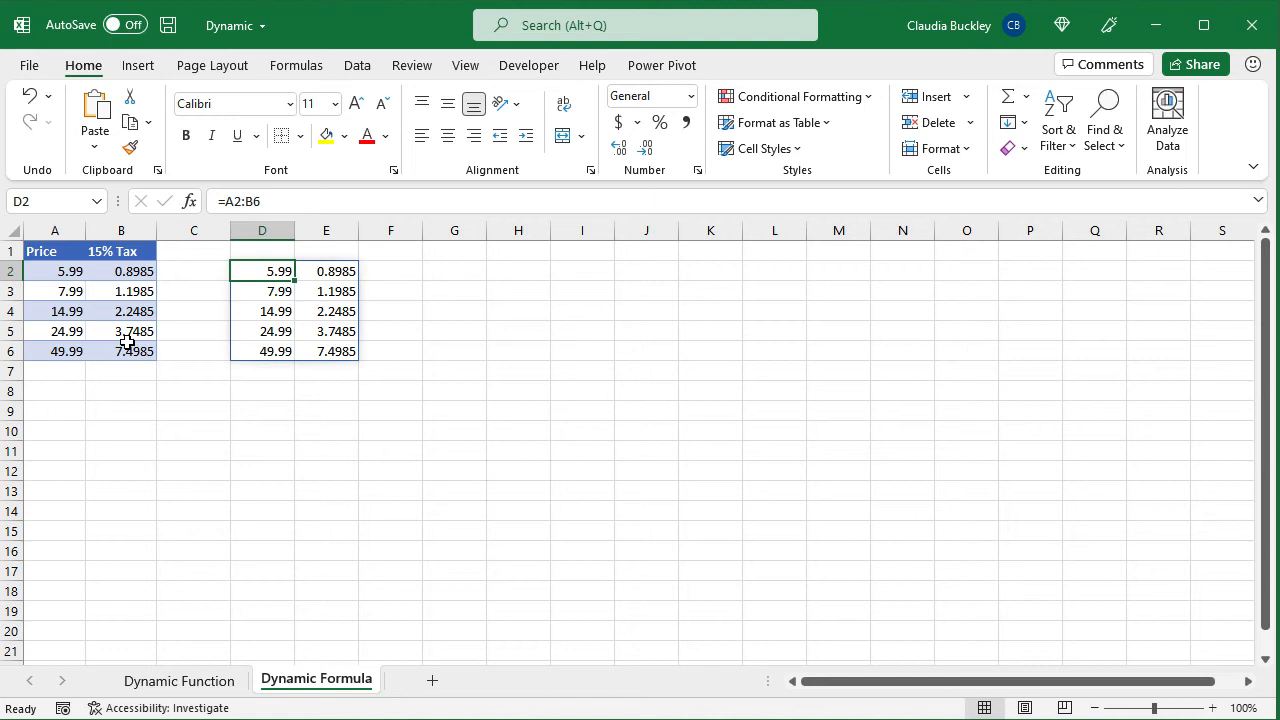
{"action": "left_click", "coordinate": [355, 68]}
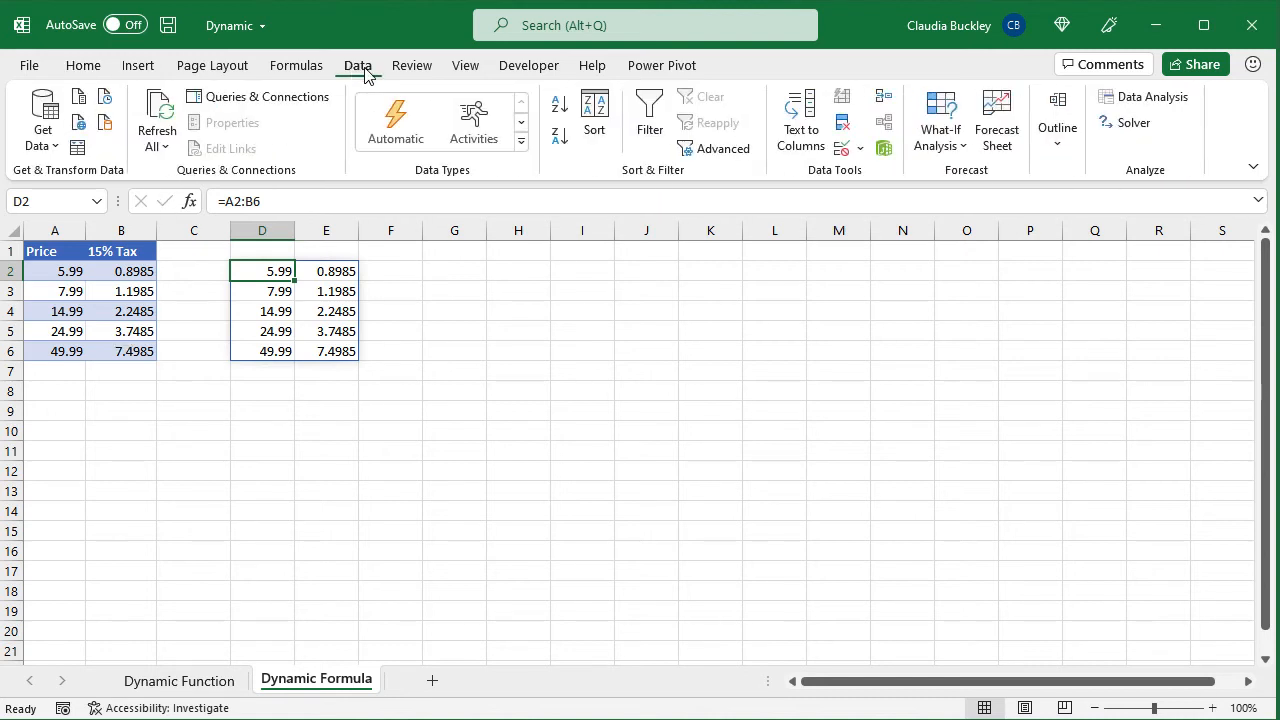
{"action": "left_click", "coordinate": [561, 138]}
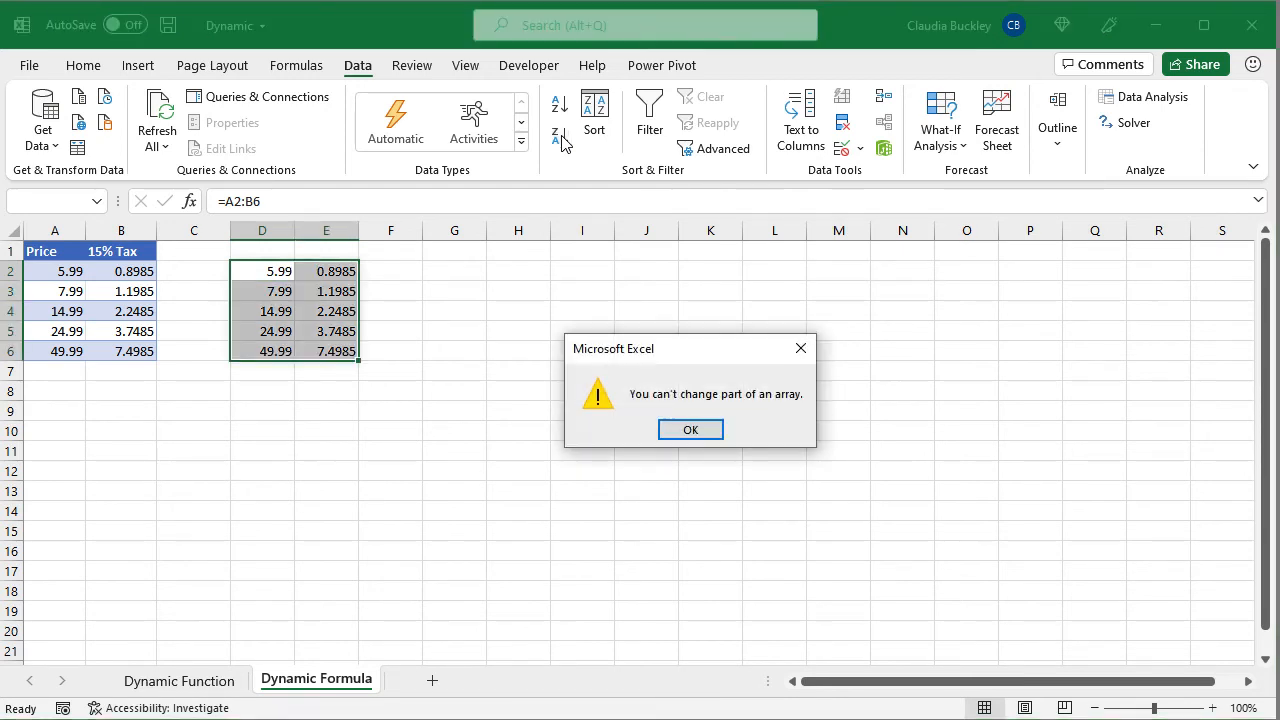
{"action": "left_click", "coordinate": [689, 430]}
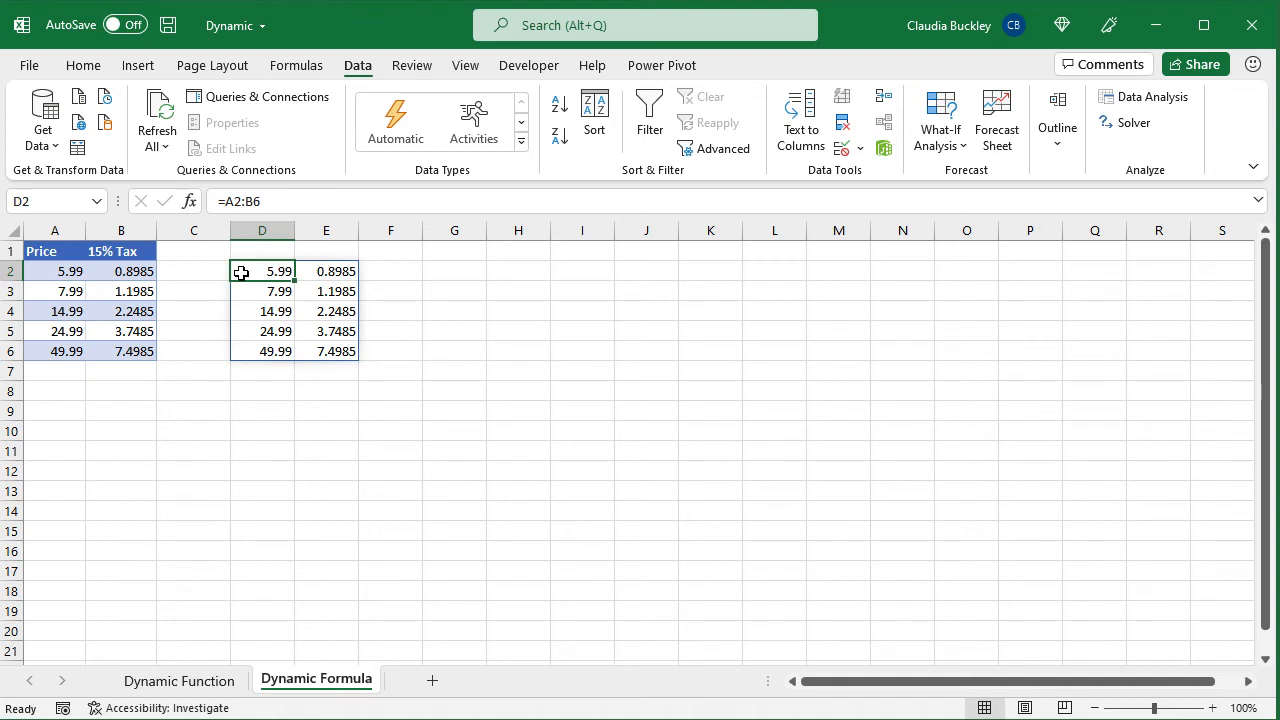
Wrap the D2 formula in SORT with sort index 1 and descending order, giving =SORT(A2:B6,1,-1)
{"action": "left_click", "coordinate": [242, 201]}
{"action": "key", "text": "Left"}
{"action": "key", "text": "Left"}
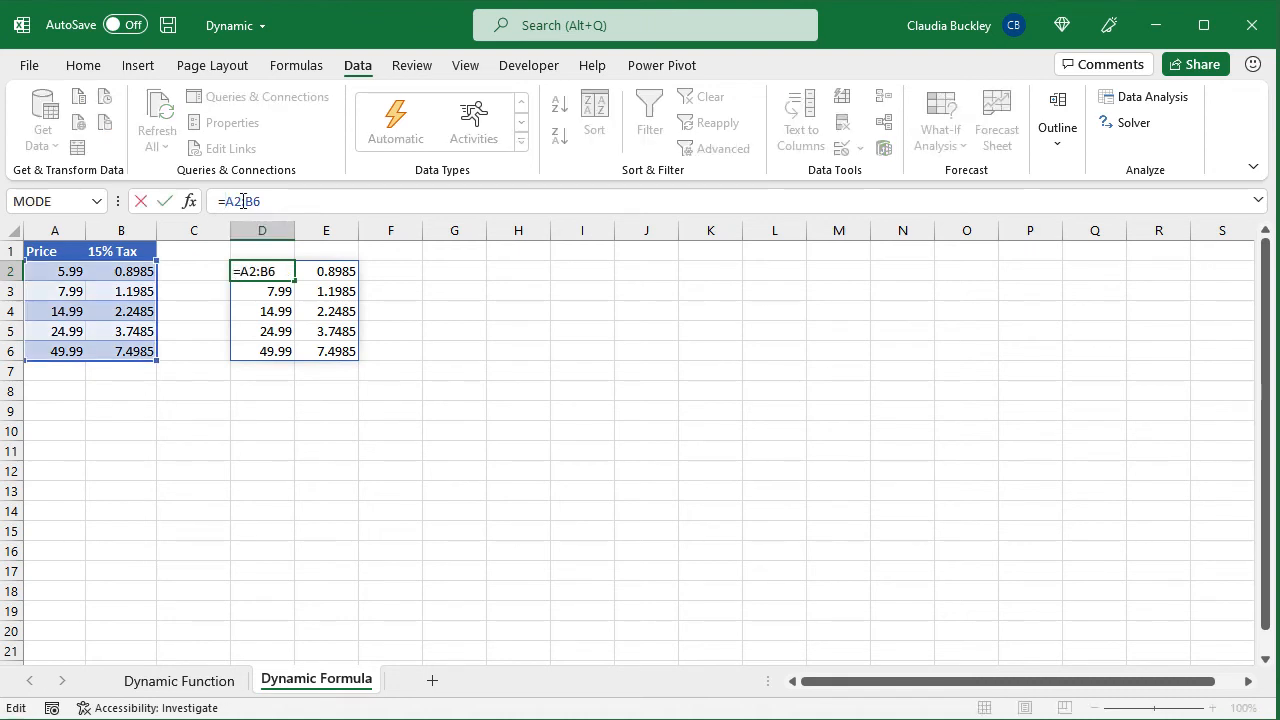
{"action": "type", "text": "sort"}
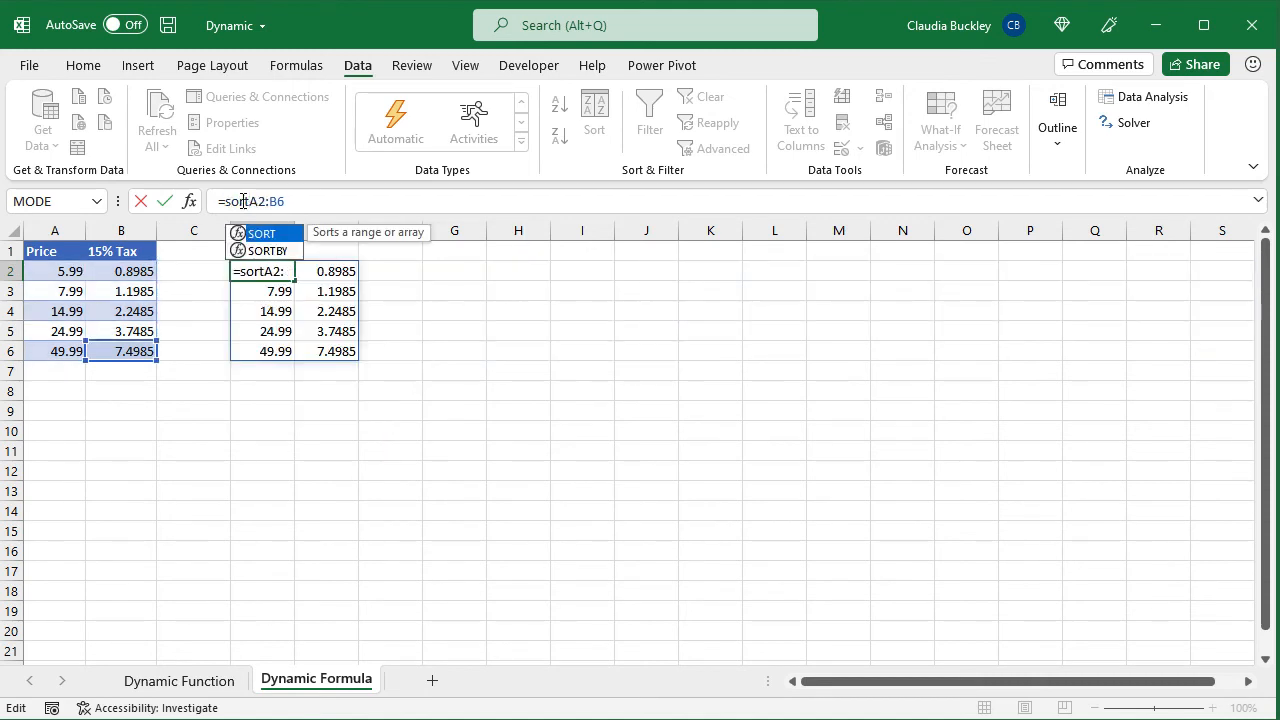
{"action": "type", "text": "("}
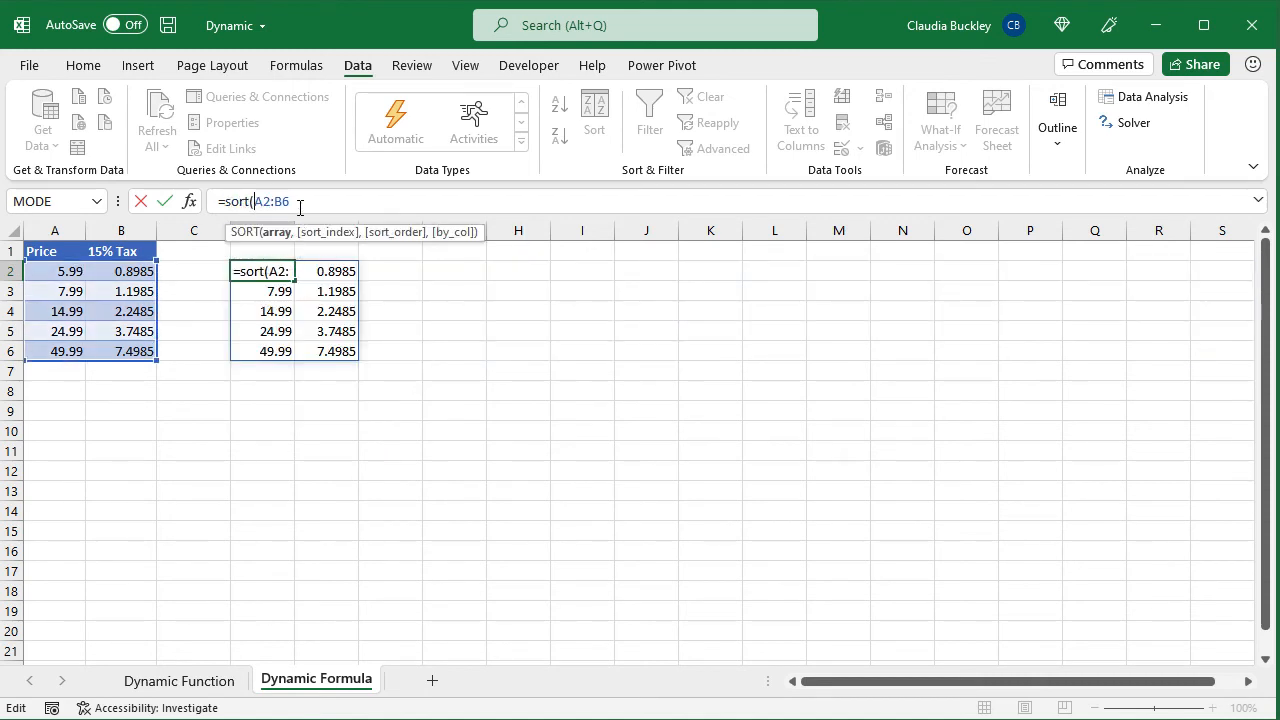
{"action": "left_click", "coordinate": [300, 205]}
{"action": "type", "text": ","}
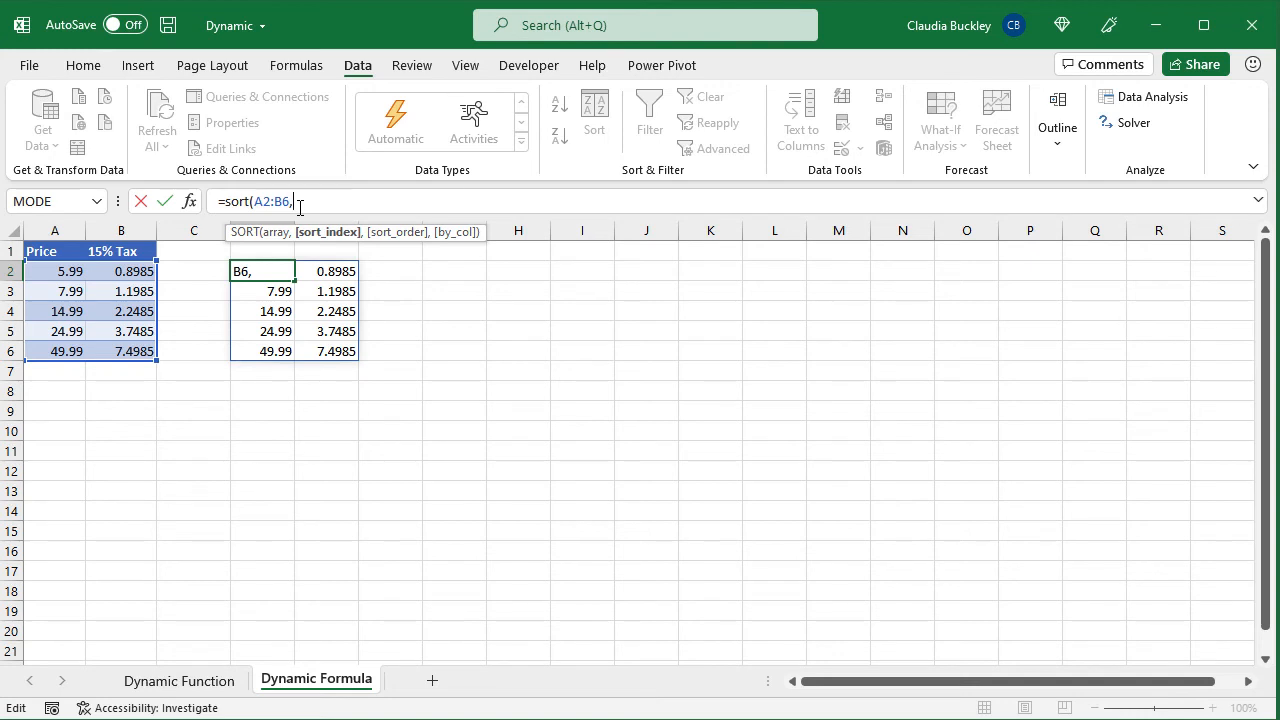
{"action": "type", "text": "1,"}
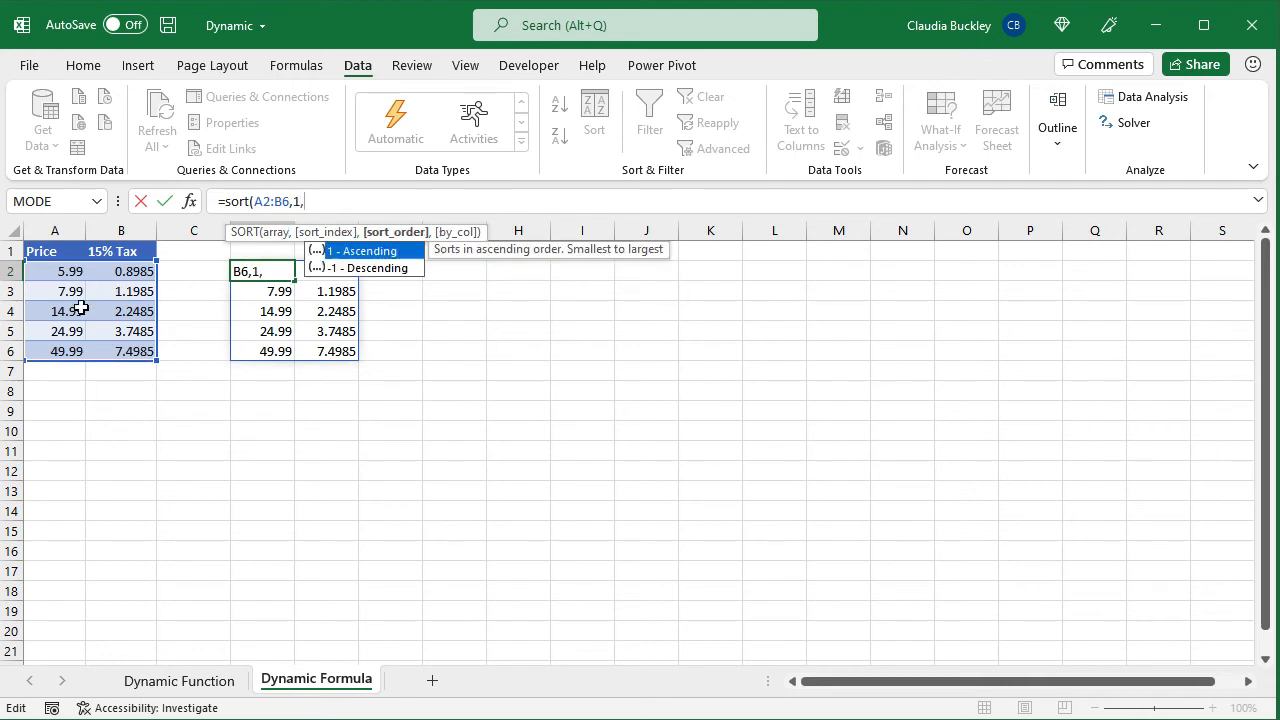
{"action": "left_click", "coordinate": [346, 269]}
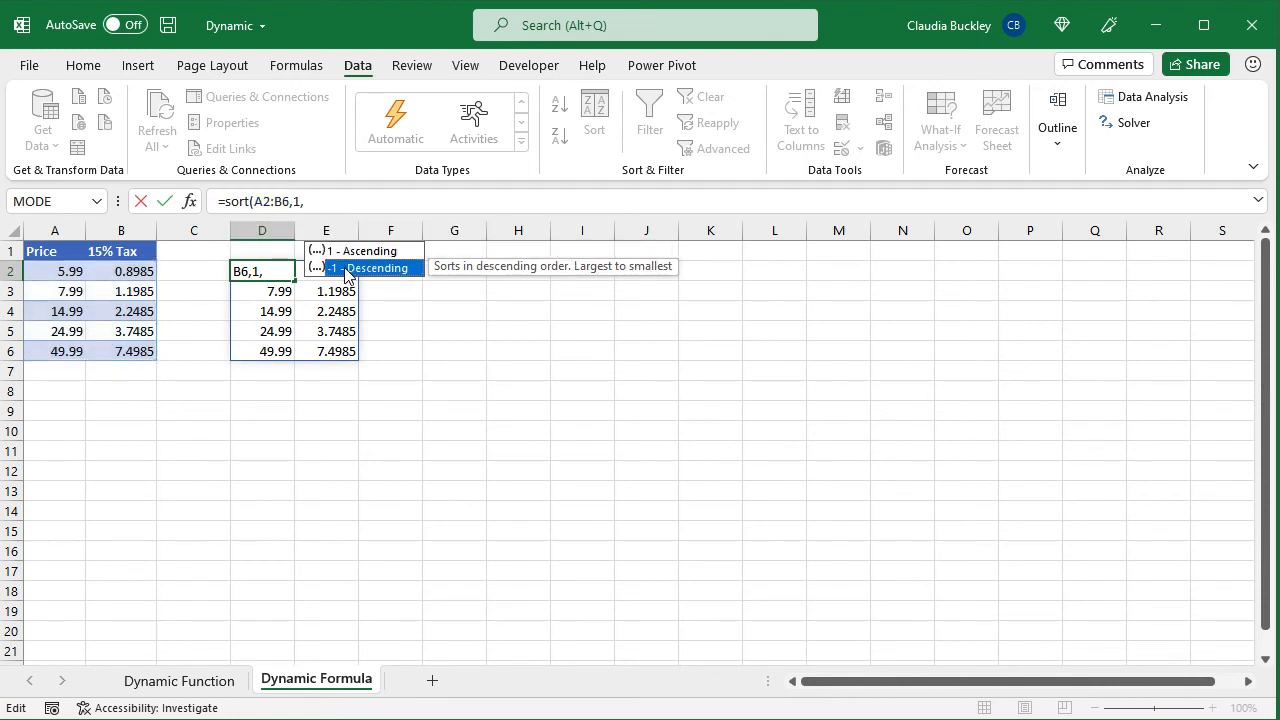
{"action": "double_click", "coordinate": [346, 269]}
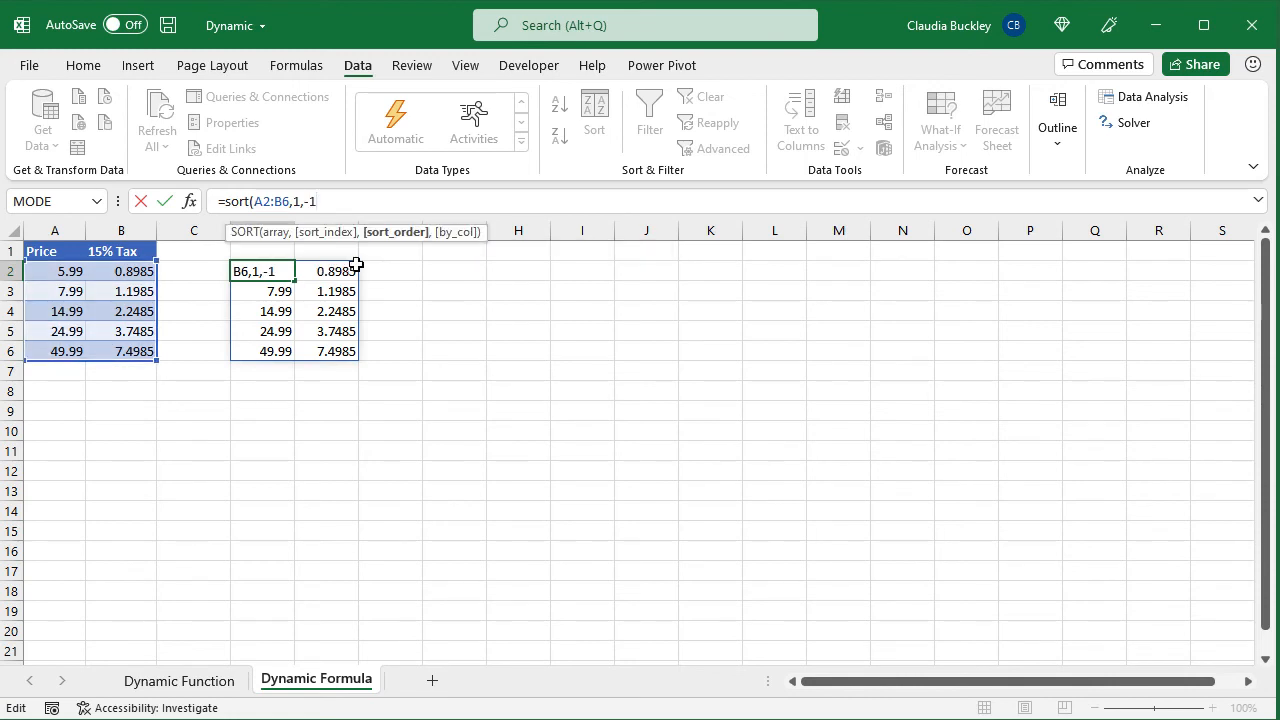
{"action": "type", "text": ")"}
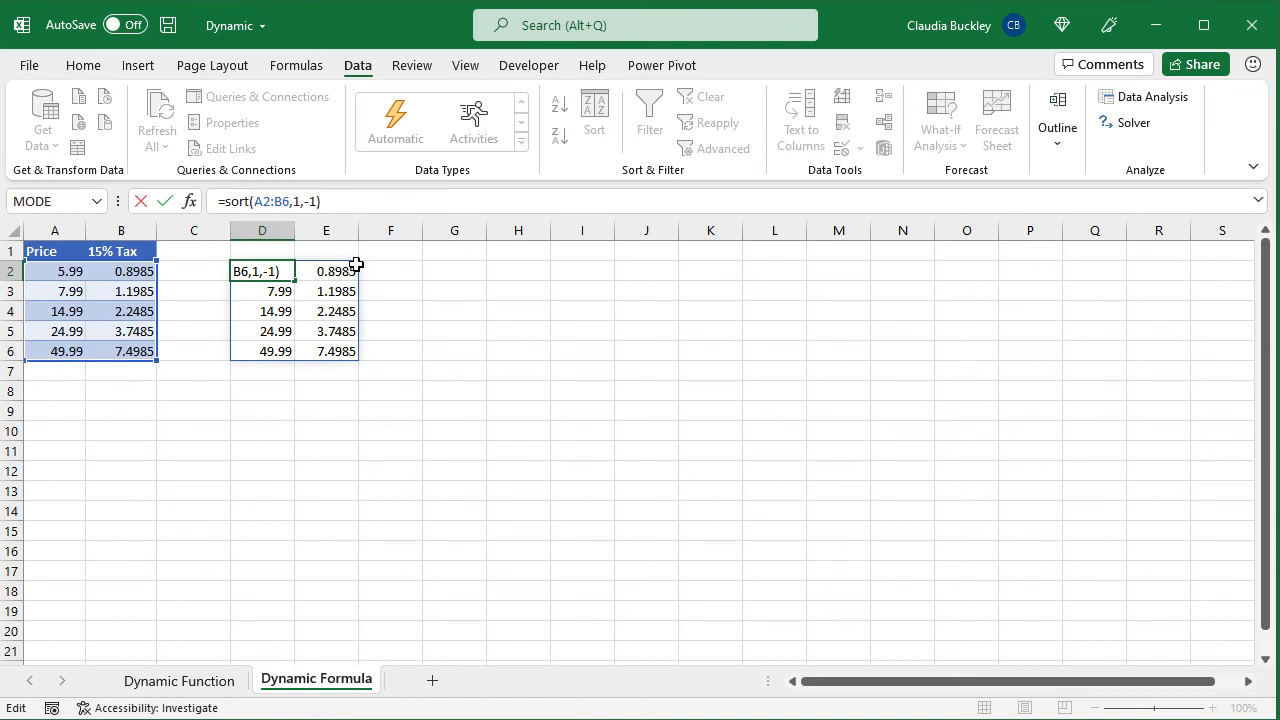
{"action": "key", "text": "Return"}
Copy the Price and 15% Tax headers from A1:B1 to D1:E1 above the sorted array
{"action": "left_click_drag", "start_coordinate": [45, 251], "coordinate": [106, 251]}
{"action": "key", "text": "ctrl+c"}
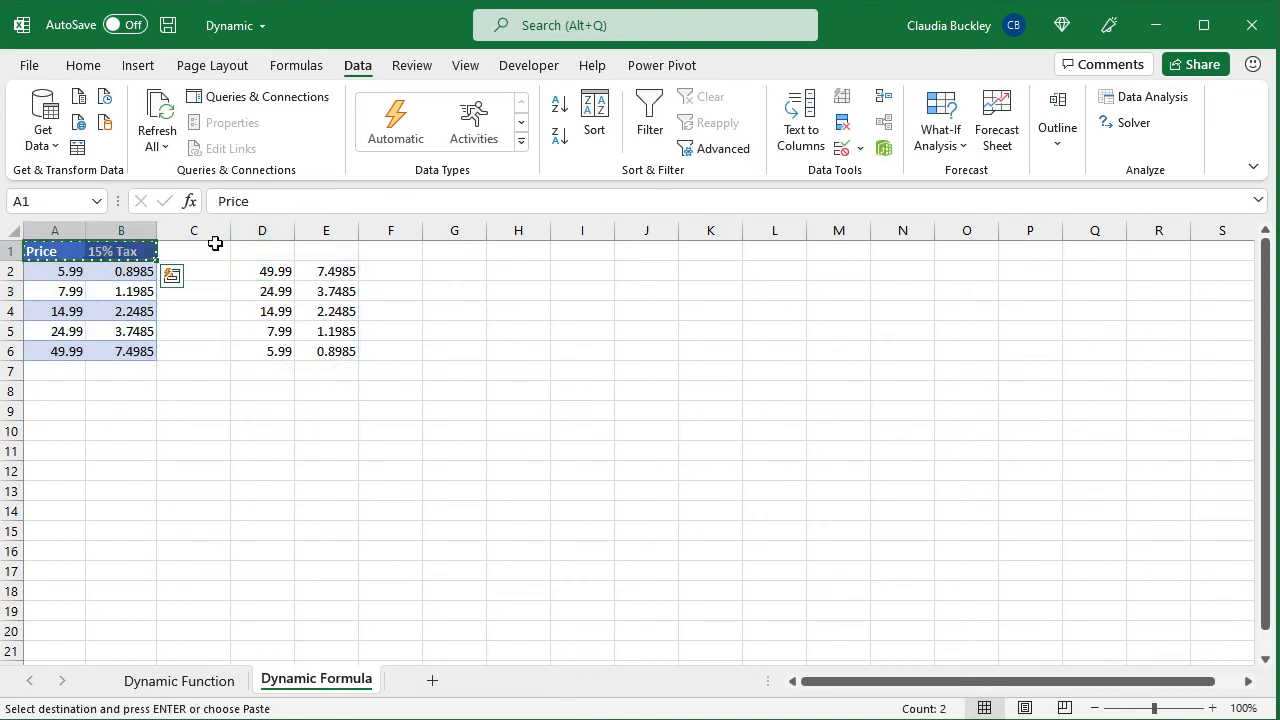
{"action": "left_click", "coordinate": [286, 256]}
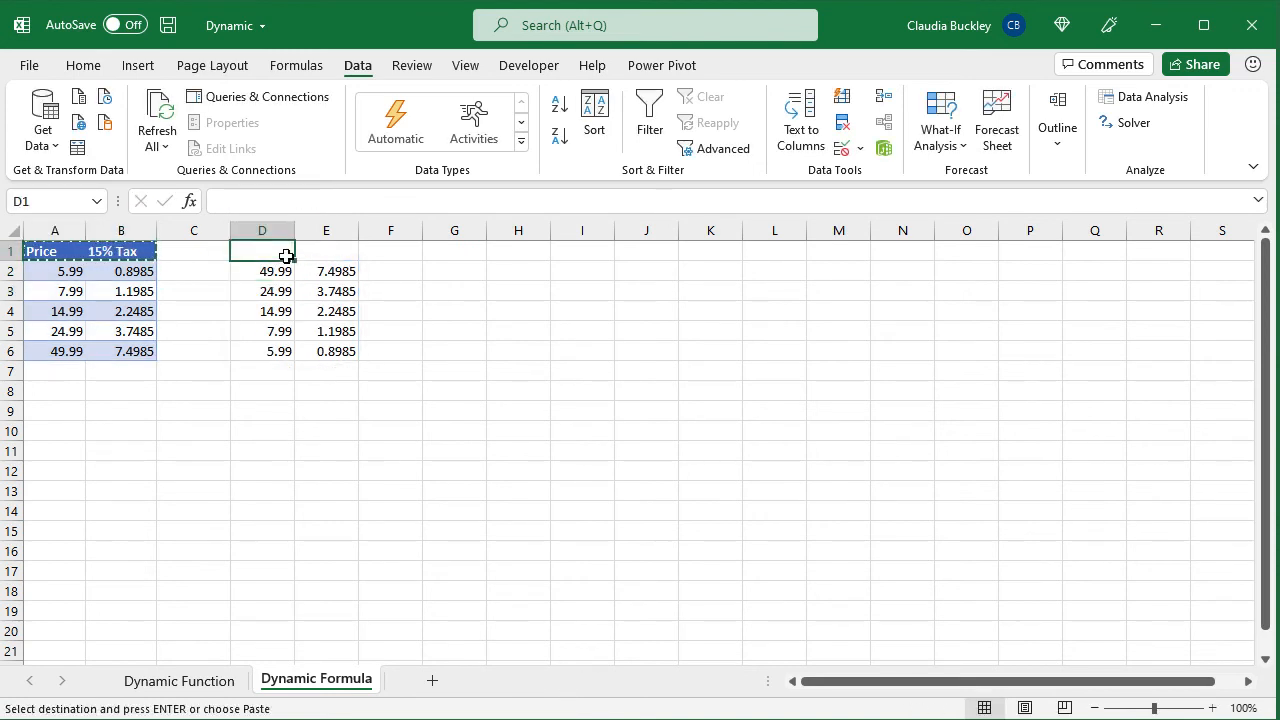
{"action": "key", "text": "ctrl+v"}
{"action": "key", "text": "Tab"}
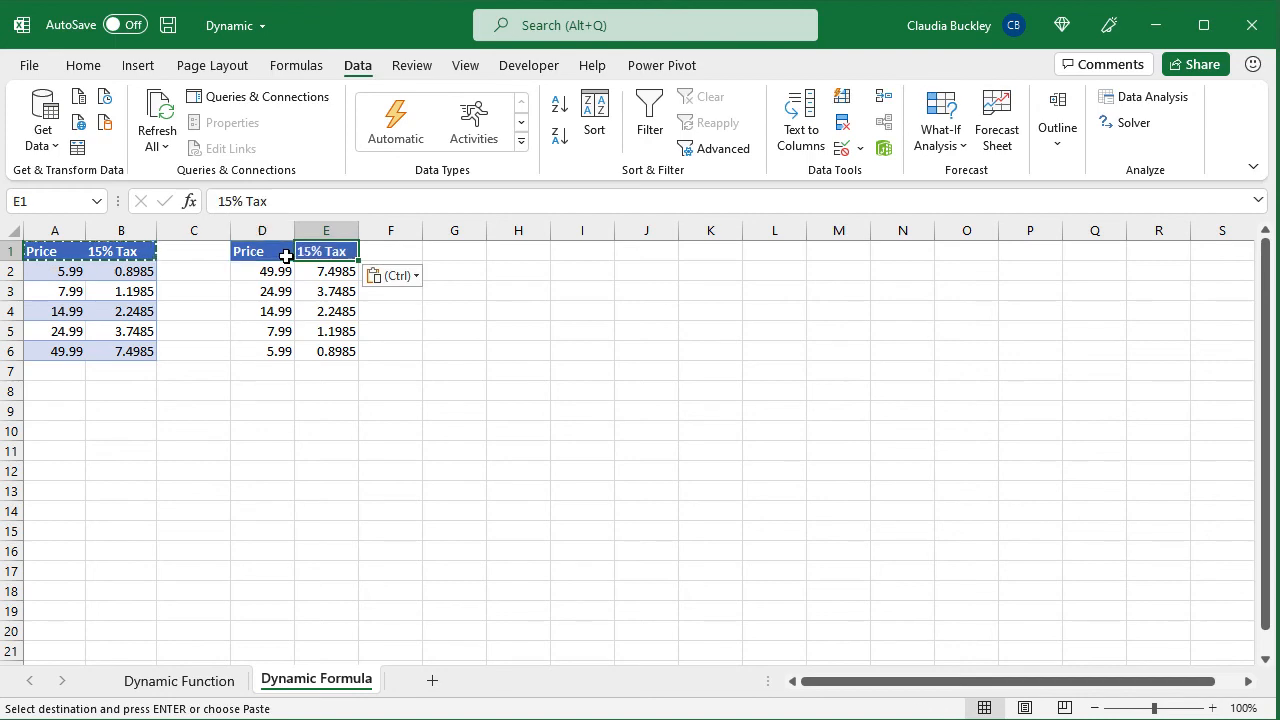
{"action": "key", "text": "Escape"}
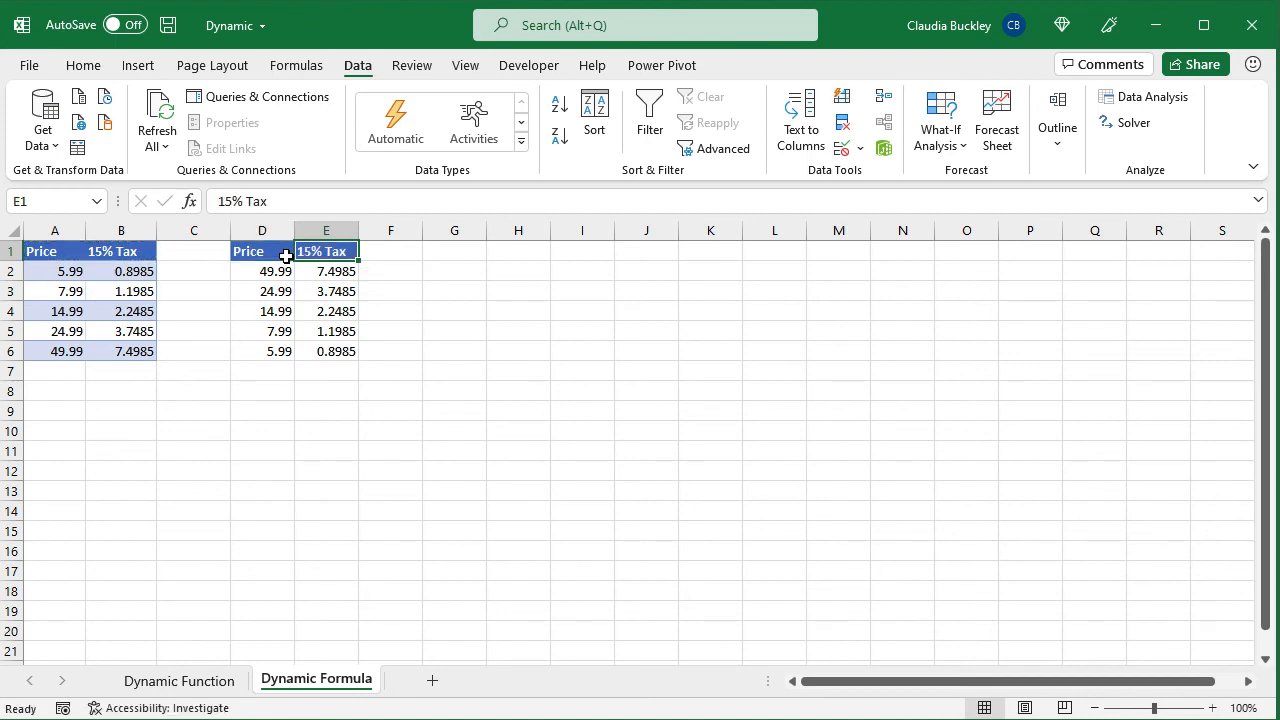
{"action": "left_click", "coordinate": [393, 274]}
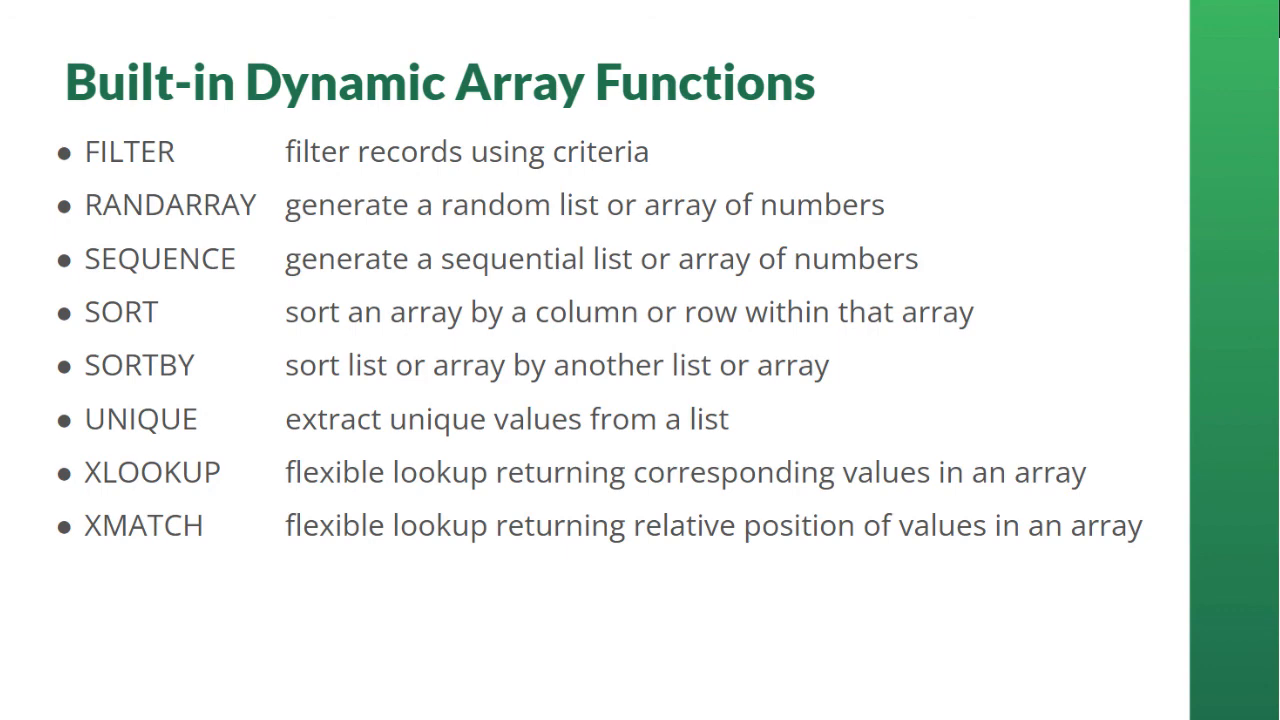
In the FREQUENCY workbook, count the lap times per bin by entering =FREQUENCY(B2:B13,D2:D5) in E2
{"action": "type", "text": "=FREQUENCY("}
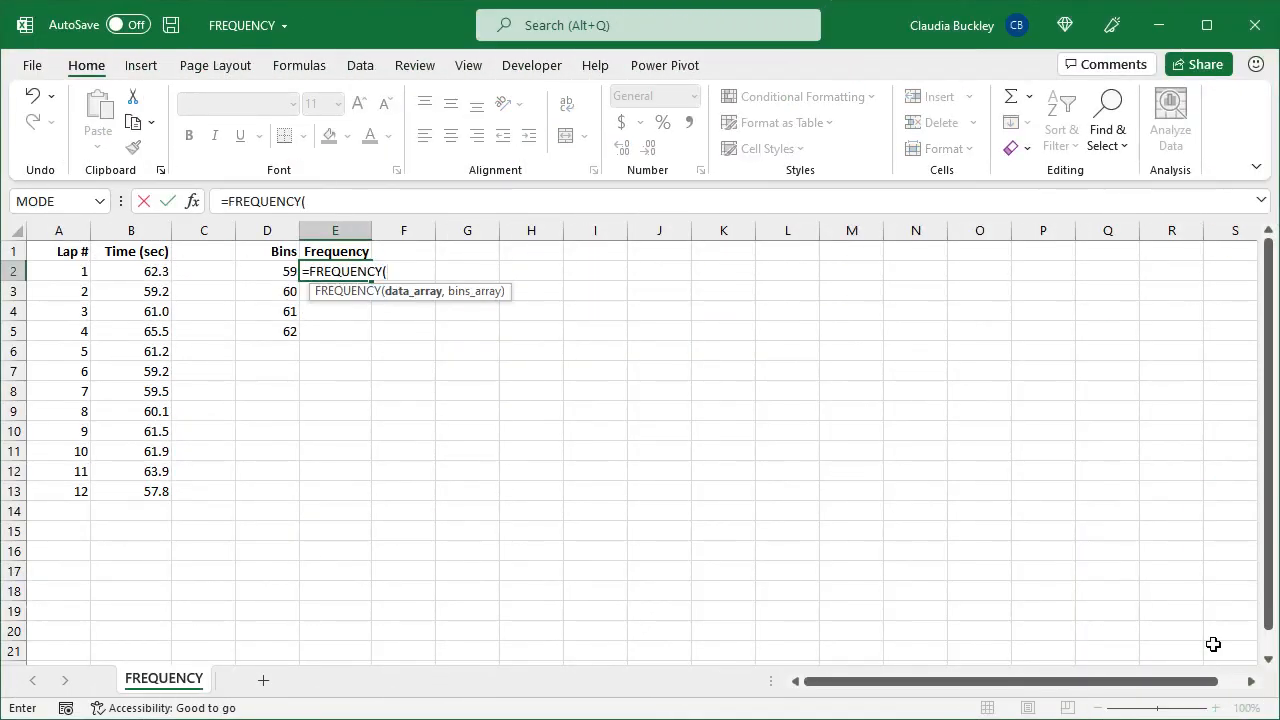
{"action": "left_click_drag", "start_coordinate": [152, 272], "coordinate": [158, 488]}
{"action": "type", "text": ","}
{"action": "left_click_drag", "start_coordinate": [282, 271], "coordinate": [277, 329]}
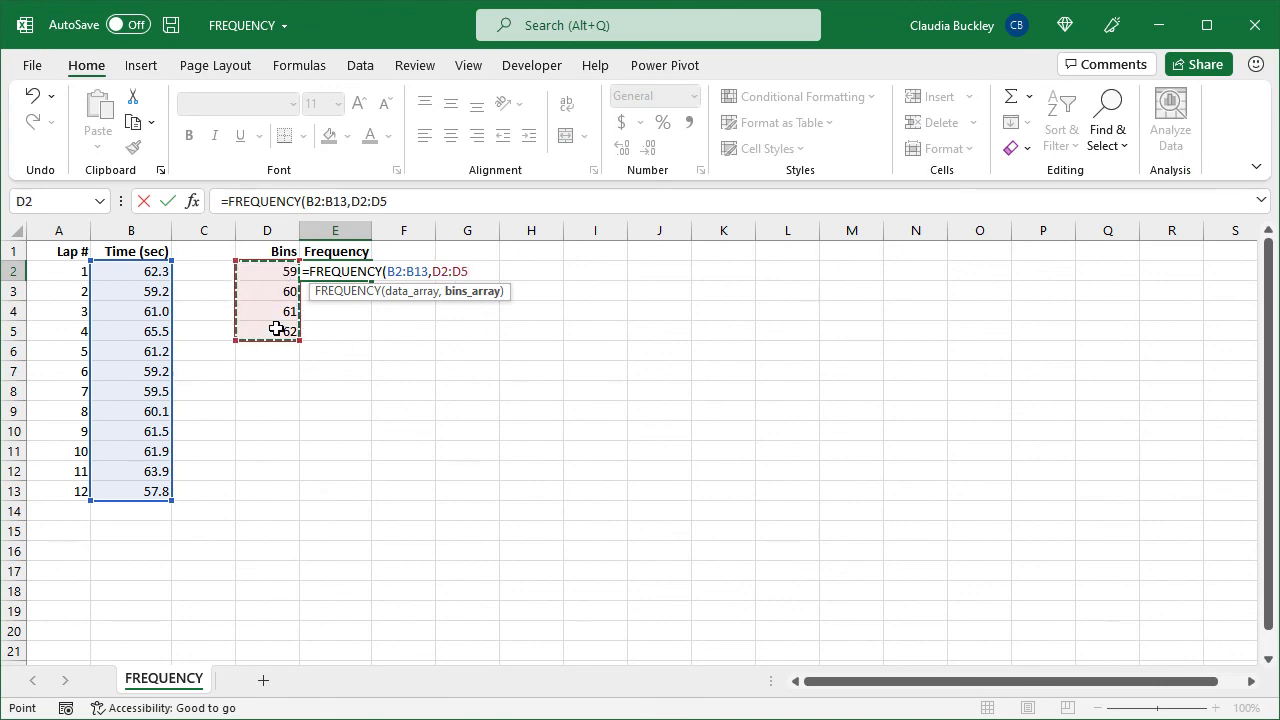
{"action": "key", "text": "Return"}
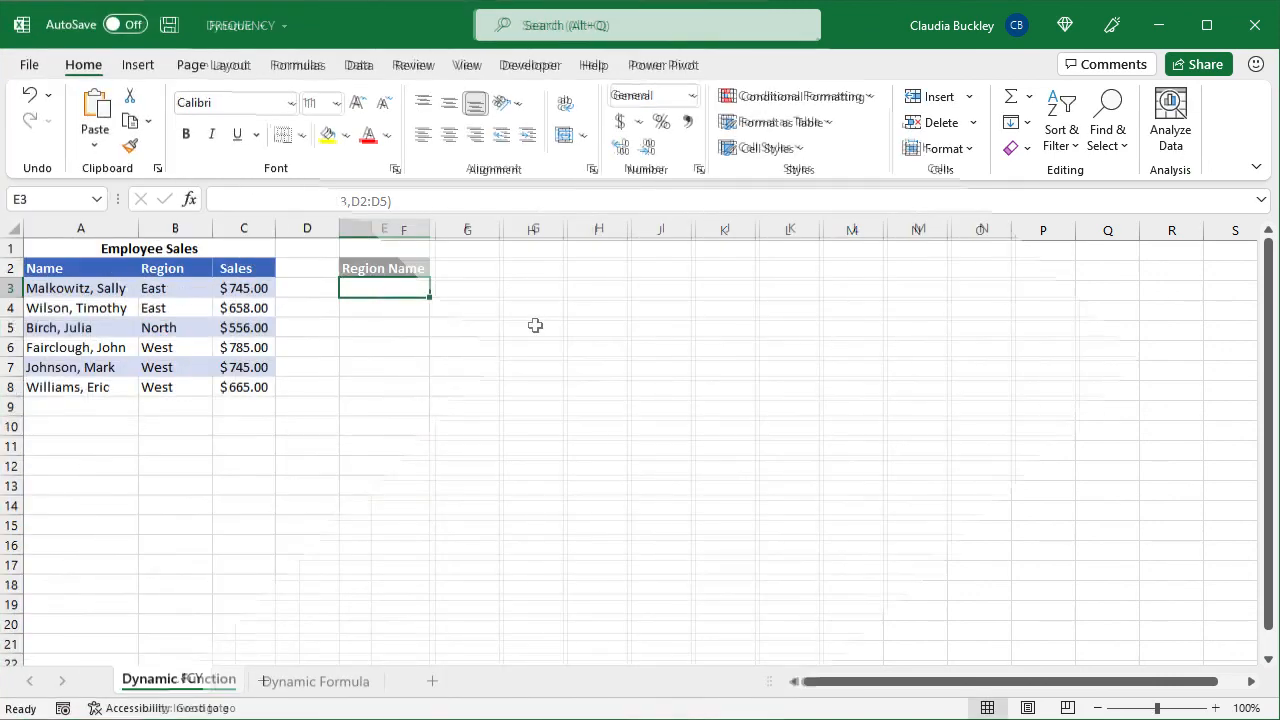
On the Dynamic Function sheet, extract the distinct regions by entering =UNIQUE(B3:B8) in E3 under Region Name
{"action": "type", "text": "unique"}
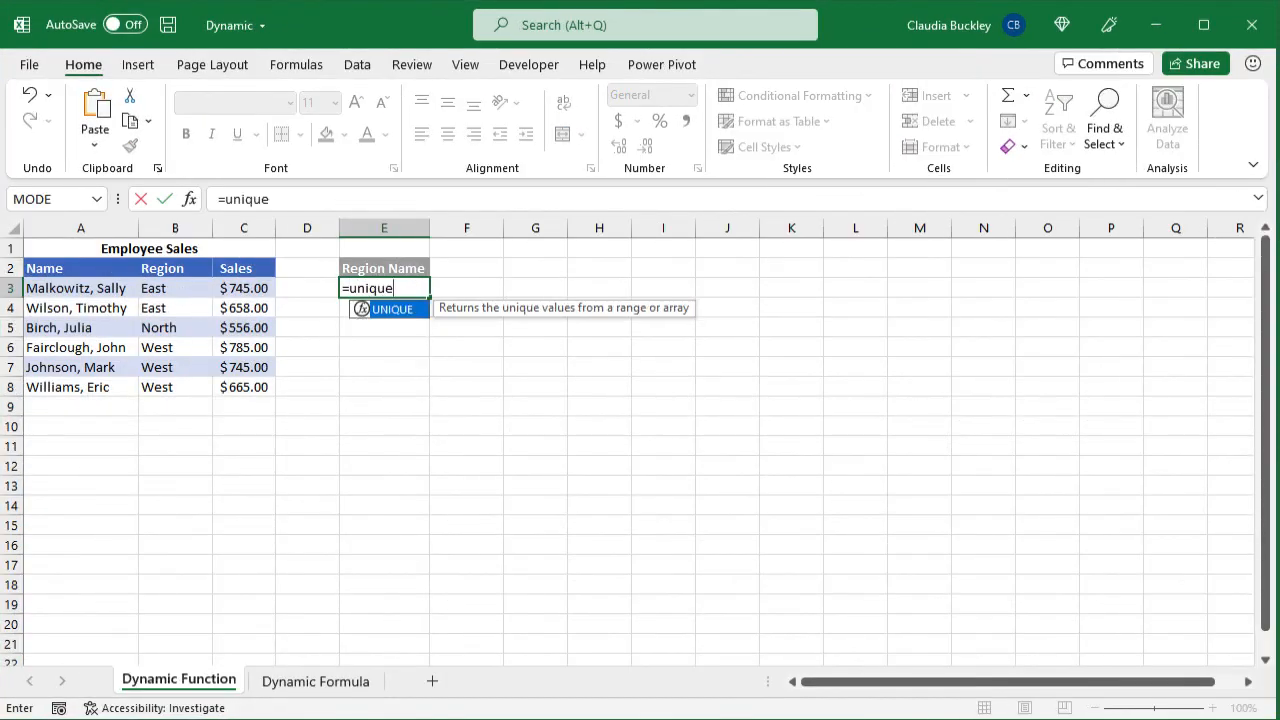
{"action": "key", "text": "Tab"}
{"action": "left_click_drag", "start_coordinate": [183, 293], "coordinate": [193, 385]}
{"action": "type", "text": ")"}
{"action": "key", "text": "Return"}
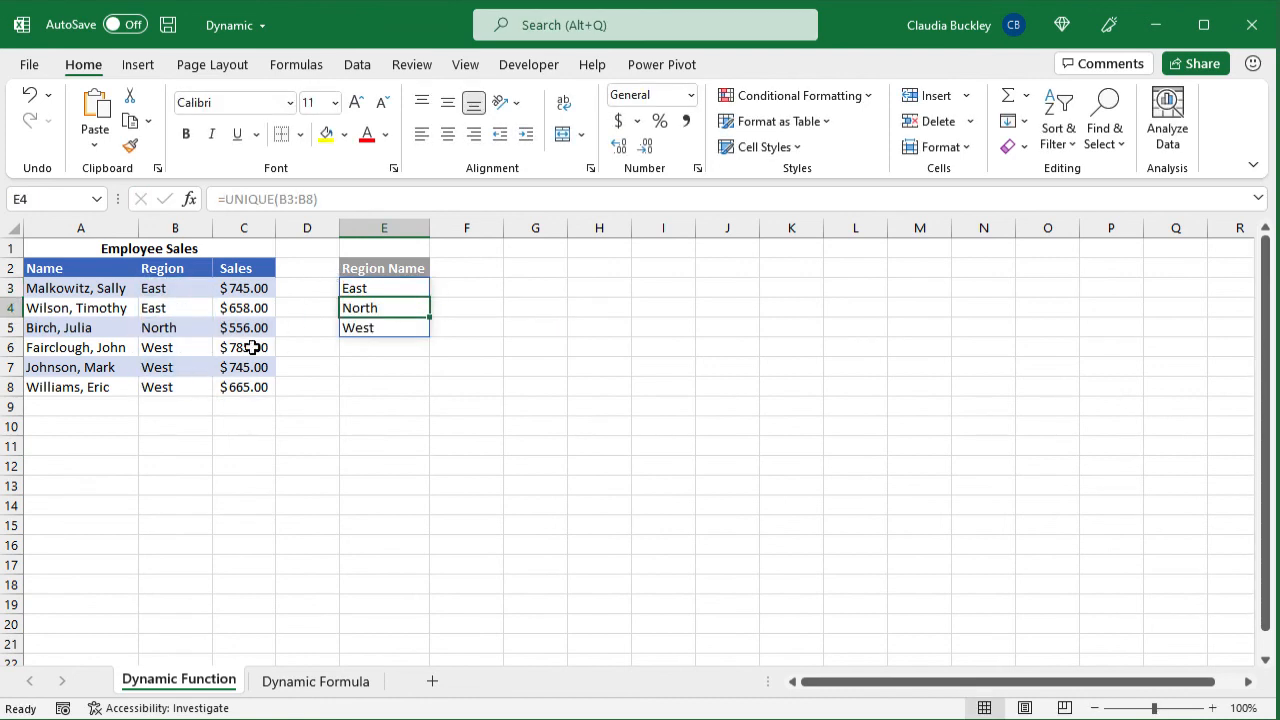
Change the region in B7 of the Employee Sales table to South
{"action": "left_click", "coordinate": [178, 371]}
{"action": "type", "text": "South"}
{"action": "key", "text": "Return"}
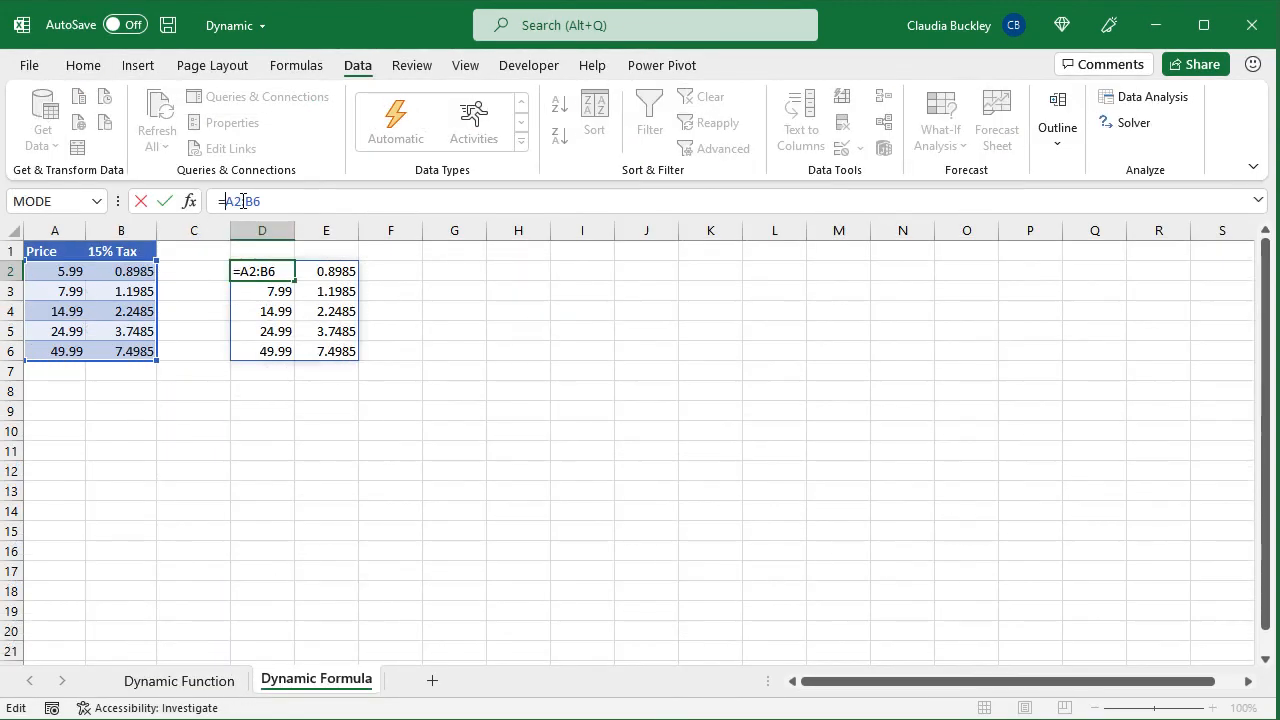
On the Dynamic Formula sheet, sort the D2 array by price in descending order with =SORT(A2:B6,1,-1)
{"action": "left_click", "coordinate": [242, 201]}
{"action": "type", "text": "sort("}
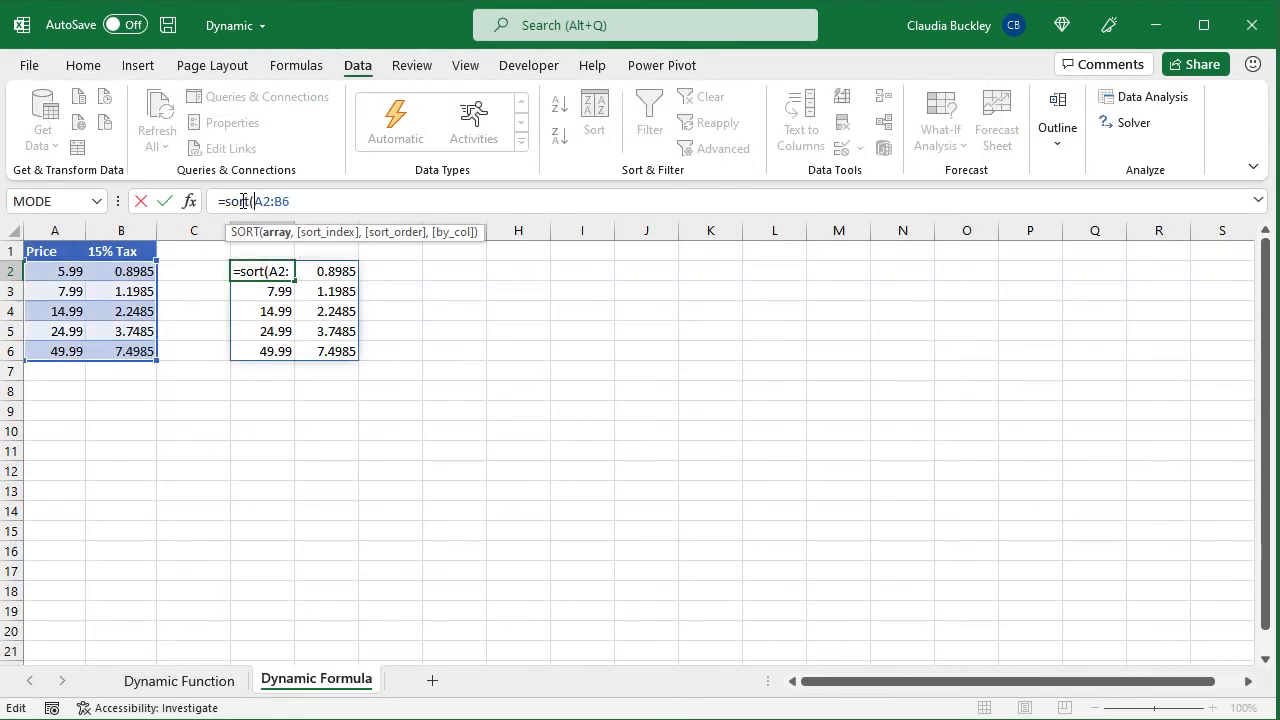
{"action": "left_click", "coordinate": [300, 207]}
{"action": "type", "text": ",1"}
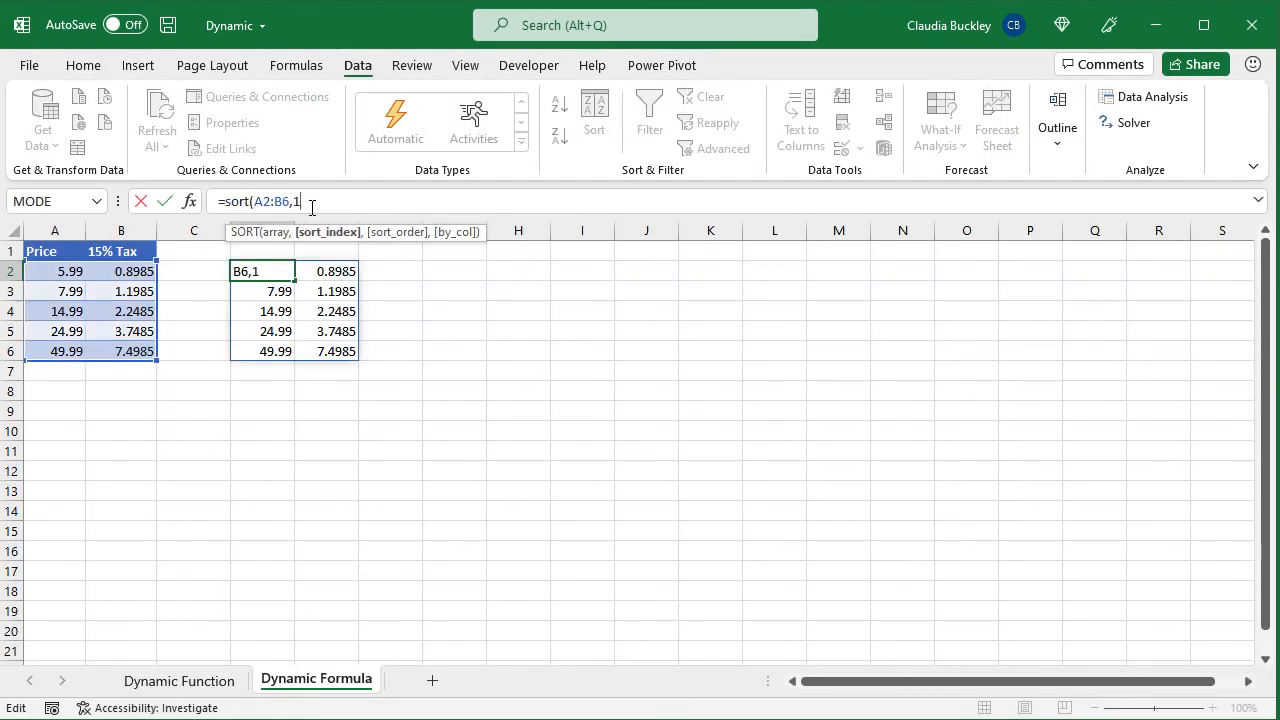
{"action": "type", "text": ","}
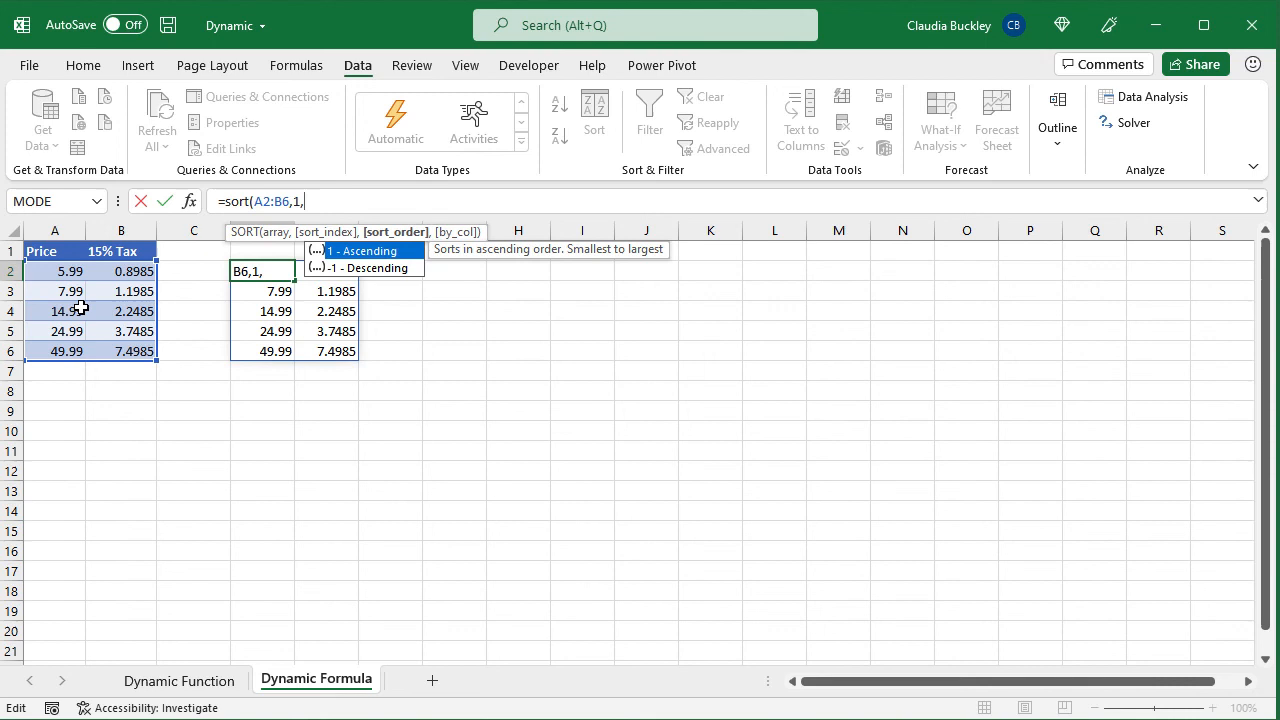
{"action": "double_click", "coordinate": [349, 268]}
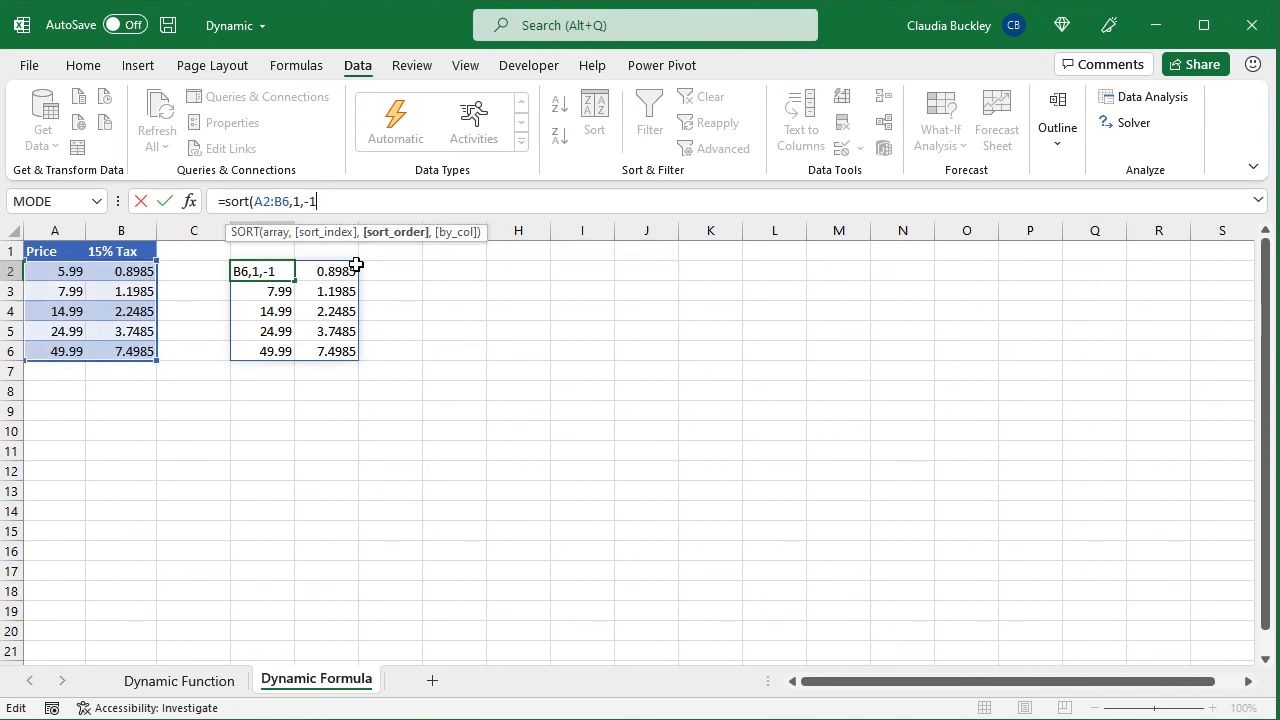
{"action": "type", "text": ")"}
{"action": "key", "text": "Return"}
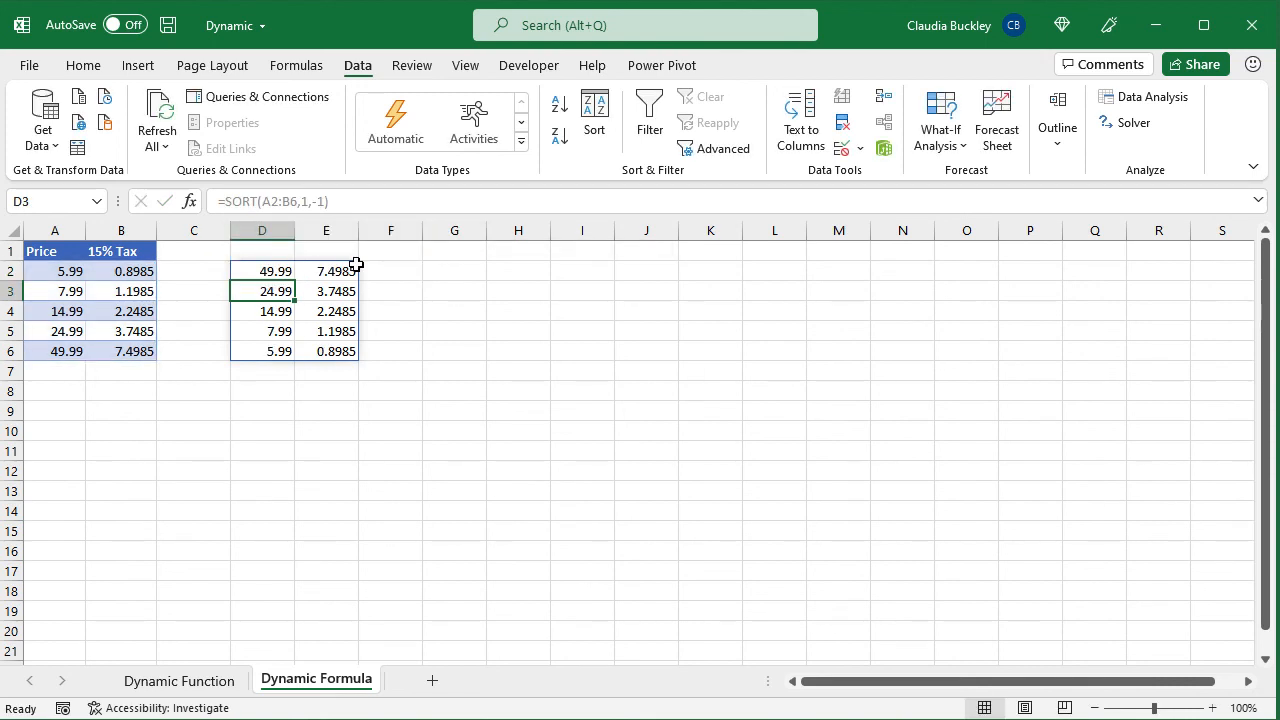